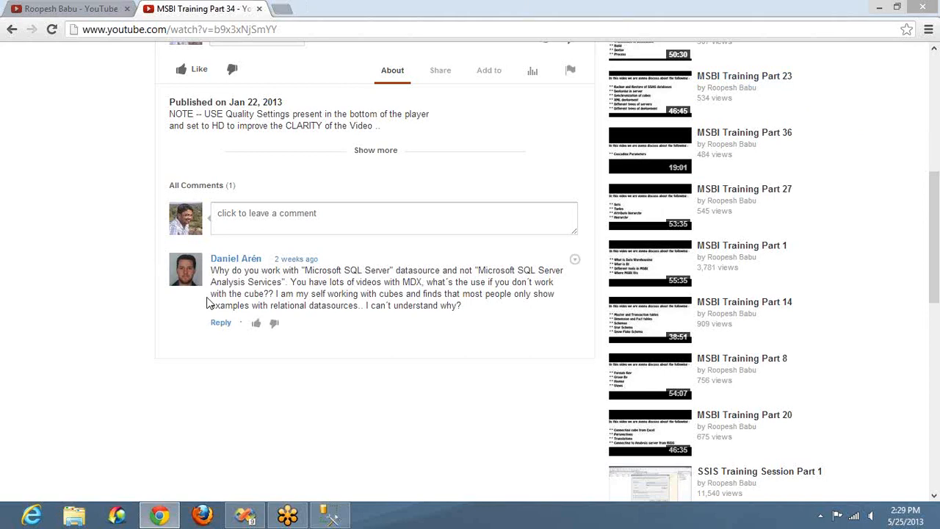
Close the YouTube browser window and the Start Page in Visual Studio.
left_click(63, 9)
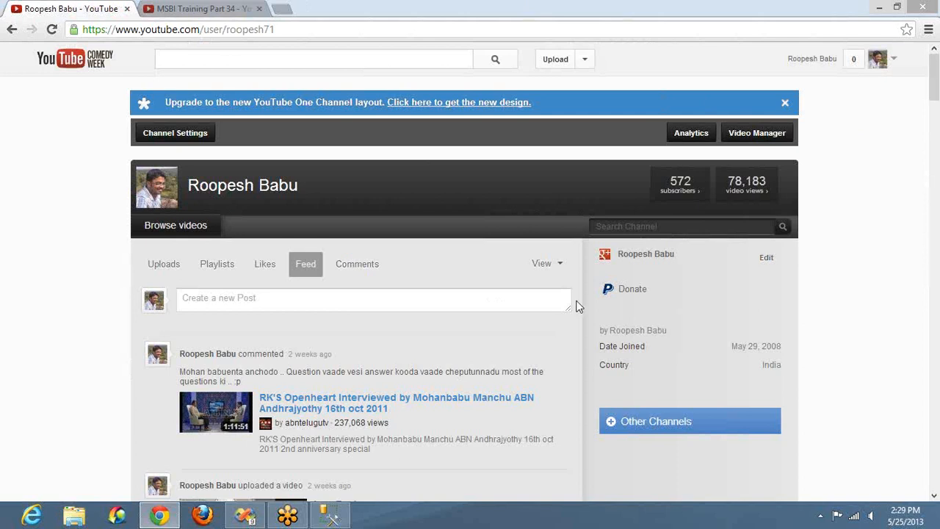
key("ctrl+Tab")
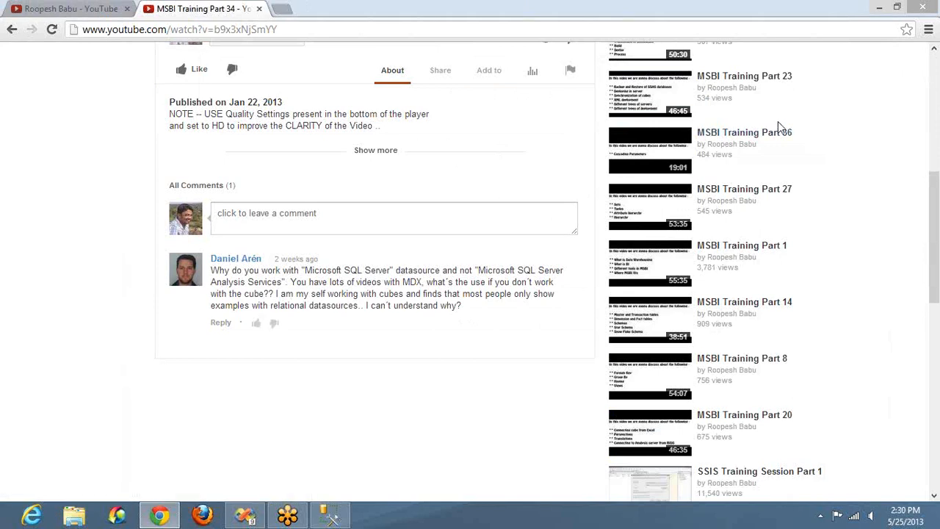
right_click(517, 16)
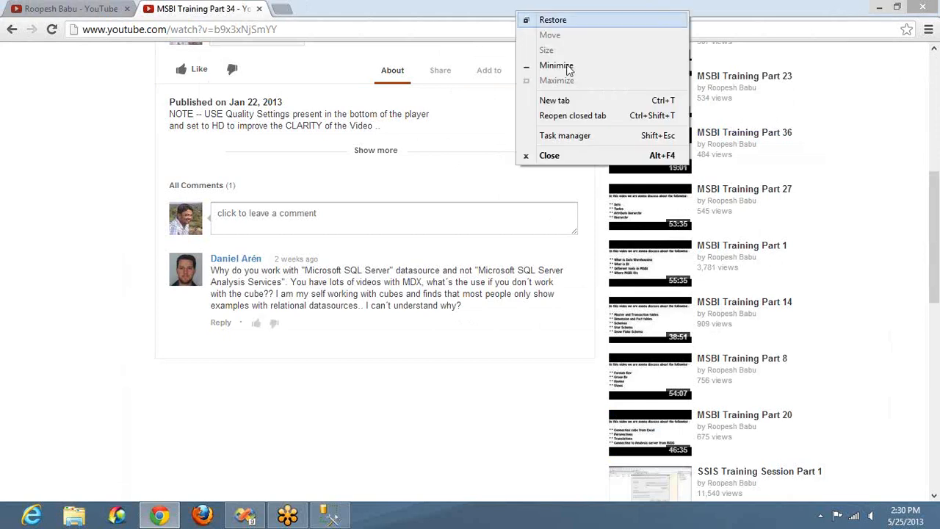
left_click(563, 156)
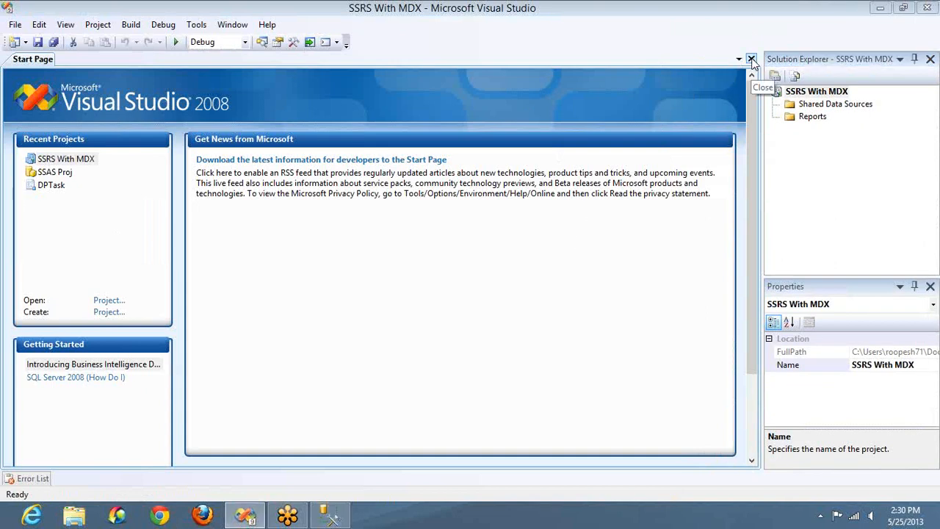
left_click(751, 59)
Switch to SQL Server Management Studio and examine the Cube 4 Reports database's cube, measure groups, dimensions, data sources and roles.
key("alt+Tab")
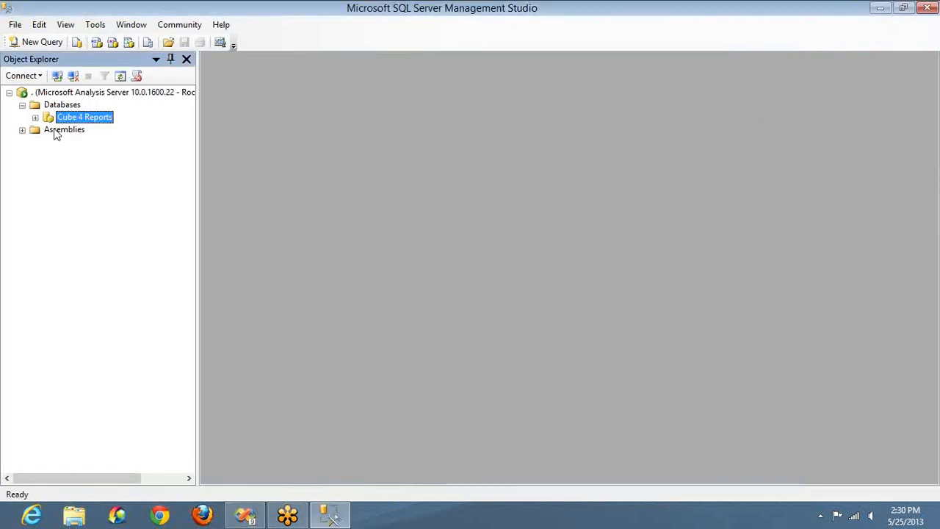
left_click(36, 118)
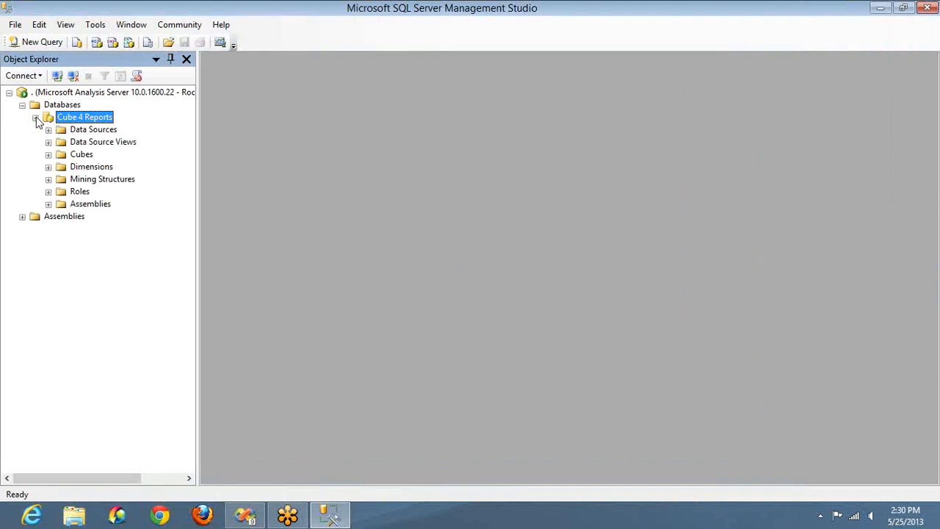
left_click(48, 154)
left_click(61, 166)
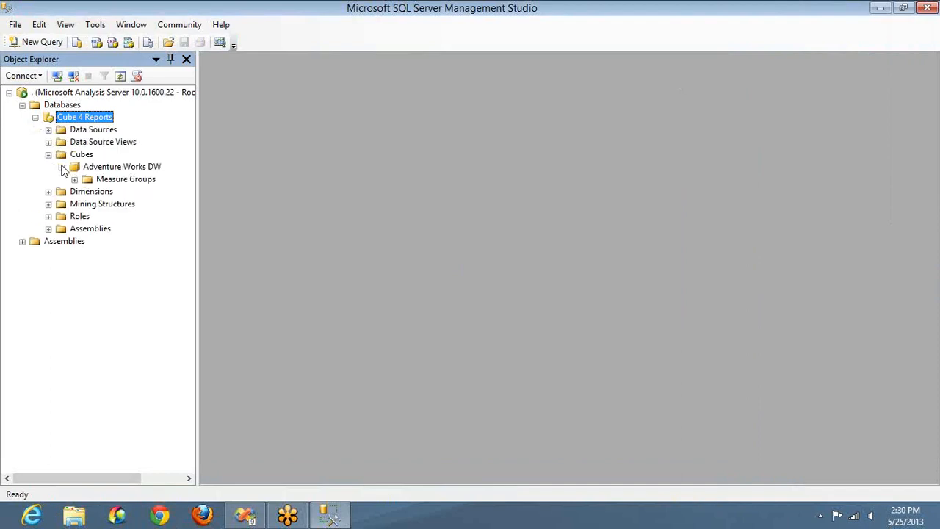
left_click(75, 180)
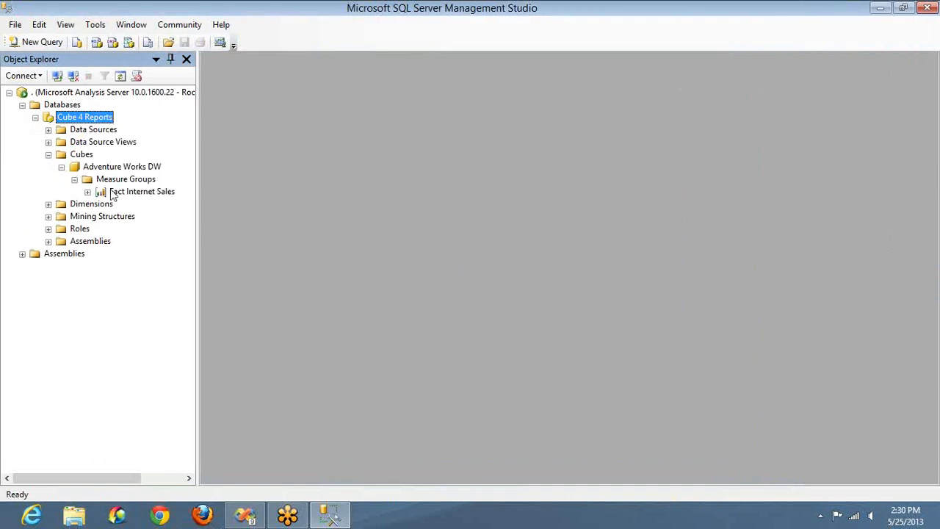
left_click(49, 205)
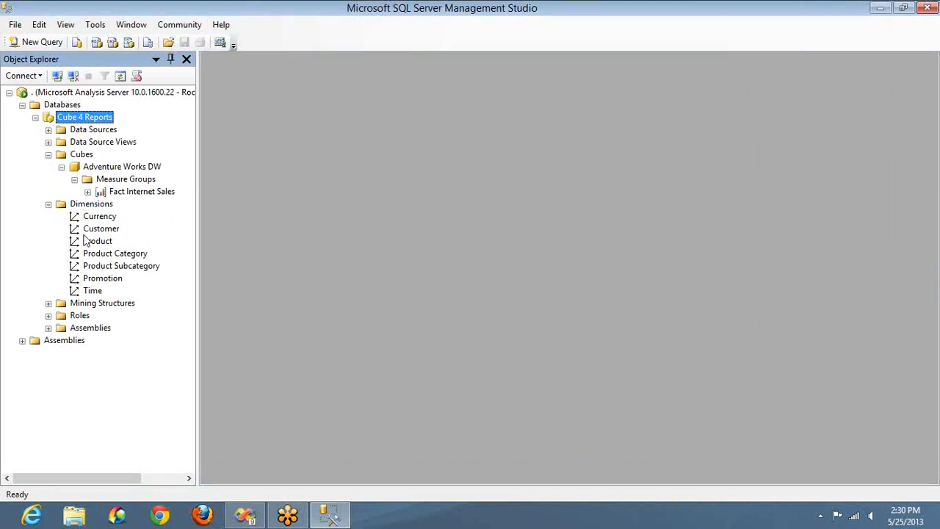
left_click(48, 130)
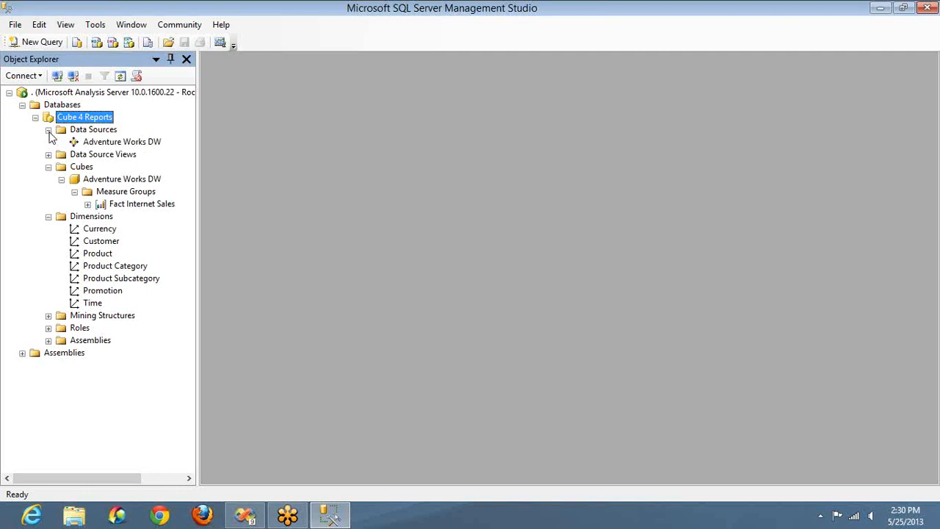
left_click(48, 330)
left_click(929, 38)
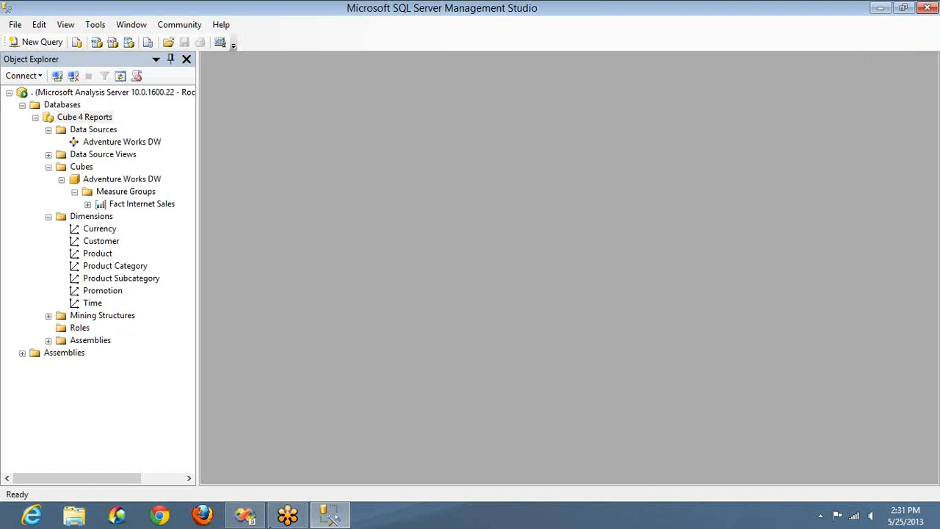
Switch to Visual Studio and add a new shared data source named Cube_Source to the SSRS With MDX project.
left_click(245, 516)
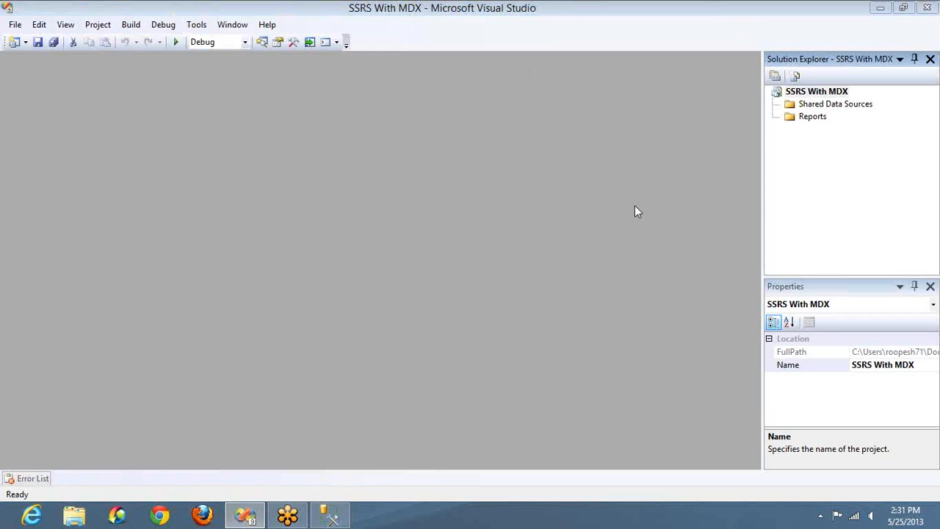
left_click(811, 105)
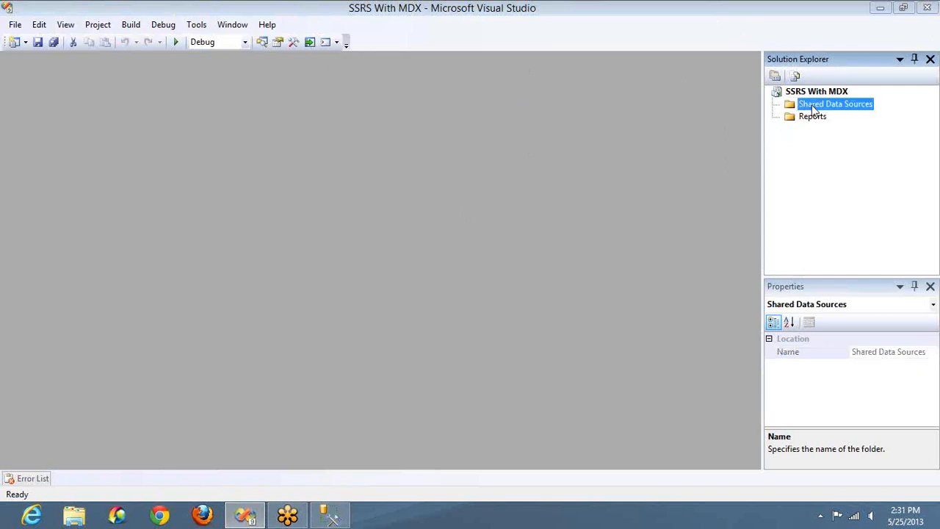
right_click(811, 105)
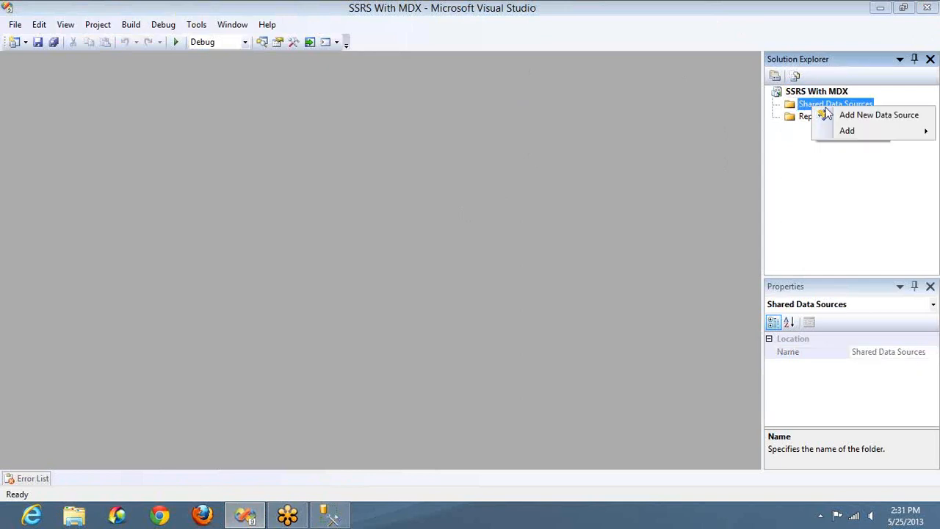
left_click(865, 118)
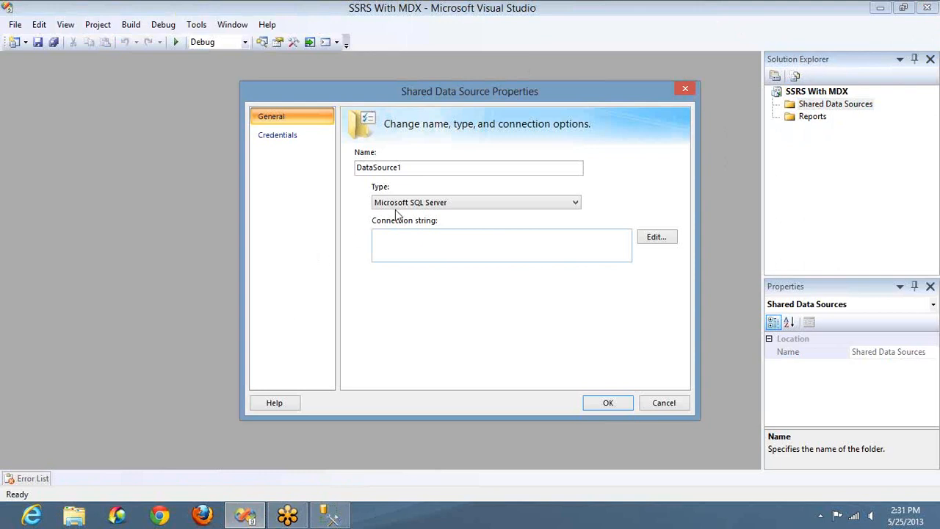
double_click(416, 169)
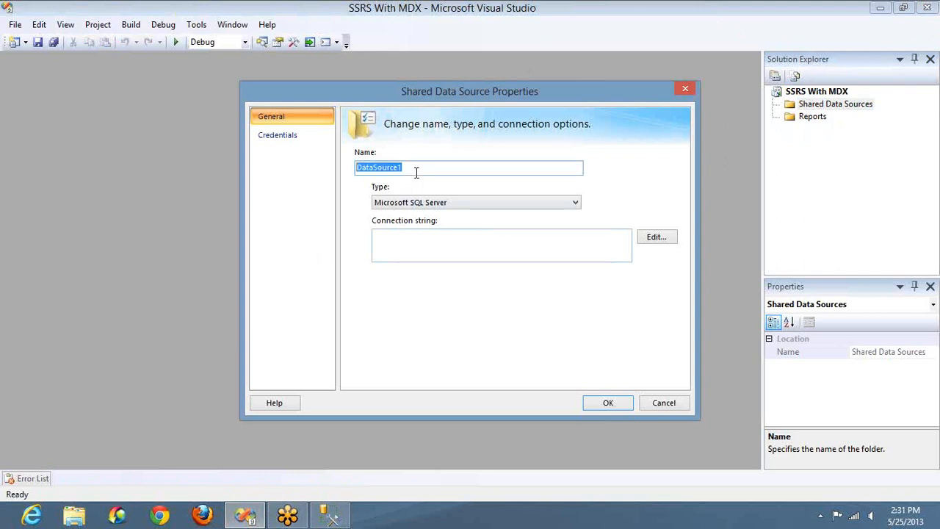
type("SSA")
key("BackSpace")
key("BackSpace")
key("BackSpace")
type("Cube_Source")
Set the data source type to Microsoft SQL Server Analysis Services and open its connection properties for editing.
left_click(463, 203)
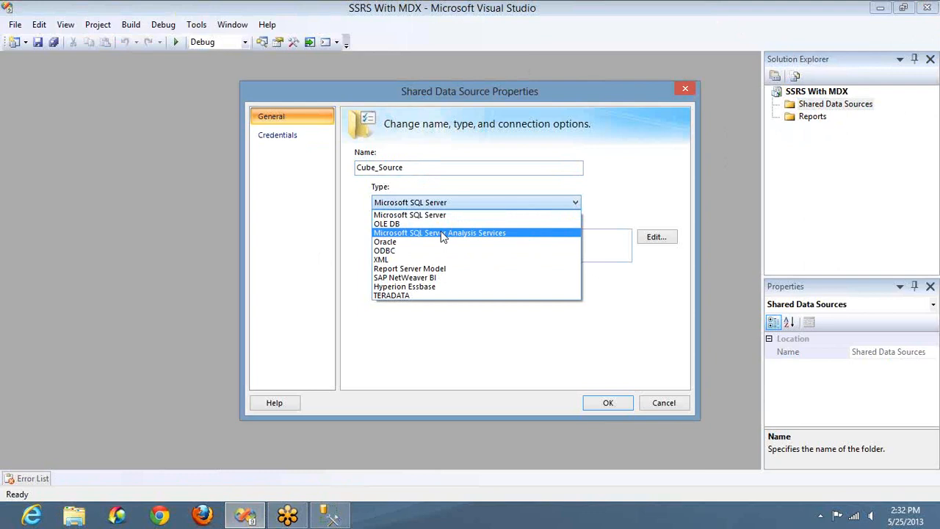
left_click(442, 233)
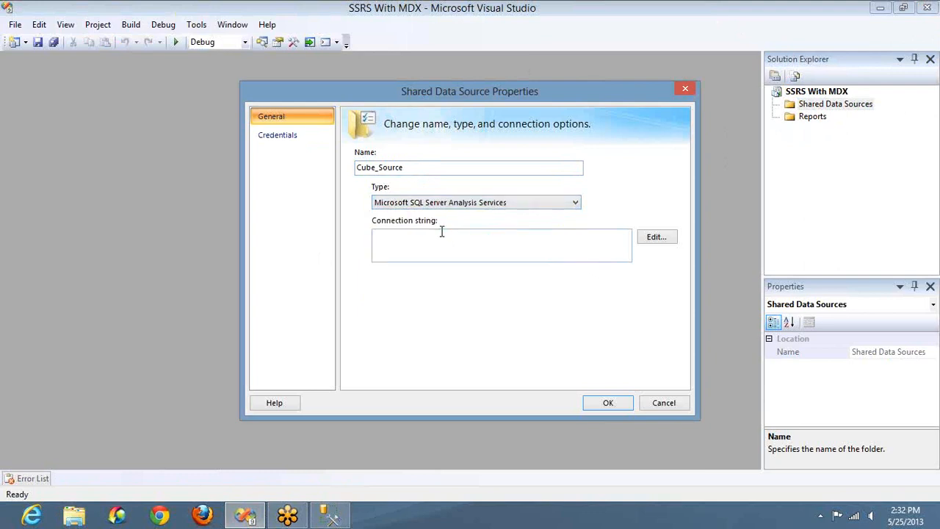
left_click(655, 238)
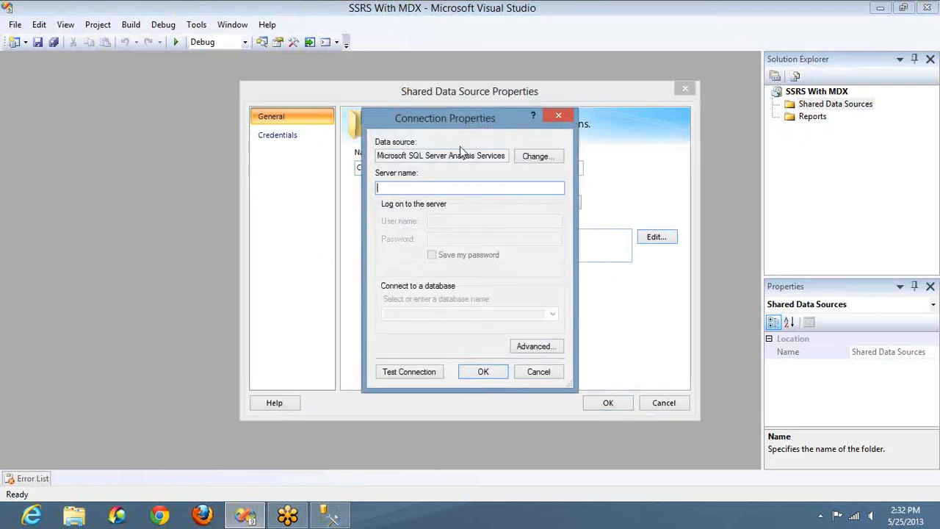
left_click_drag(444, 131, 721, 175)
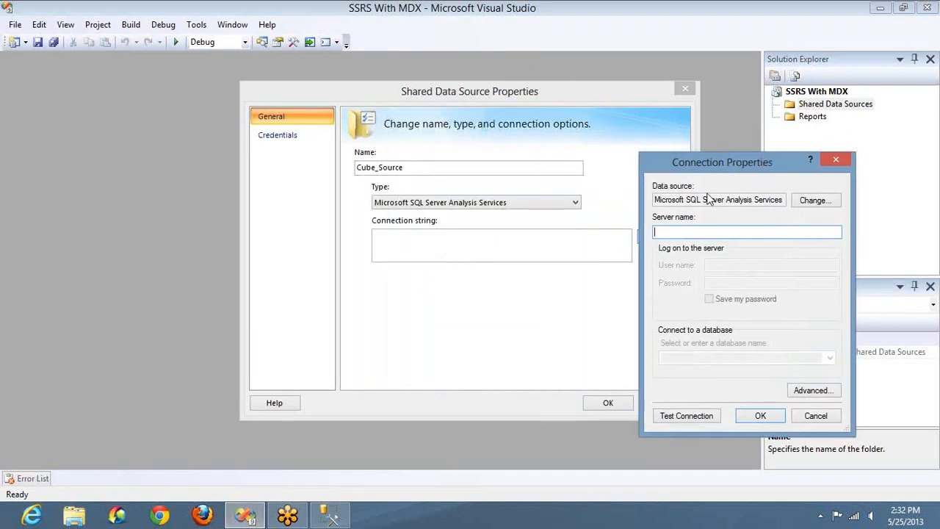
Try Microsoft SQL Server as the connection's data source and revert it to Microsoft SQL Server Analysis Services.
left_click(803, 199)
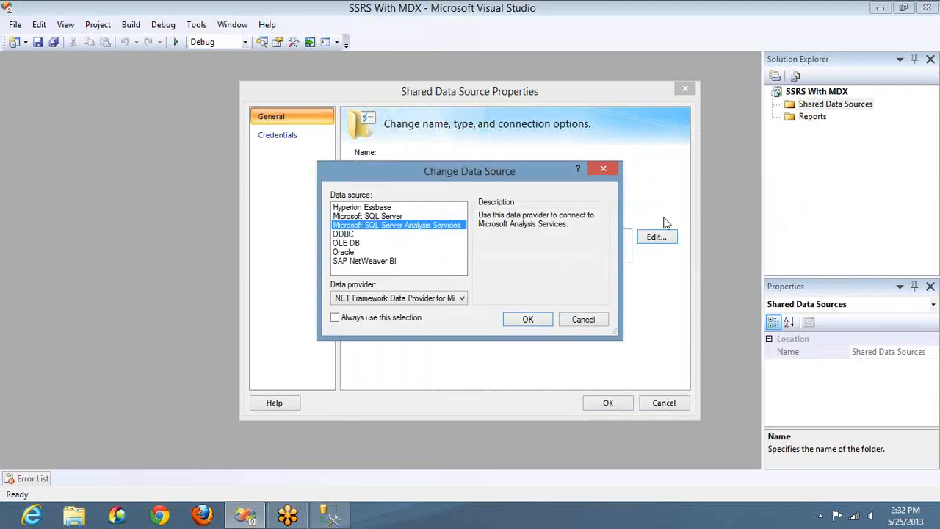
left_click(425, 217)
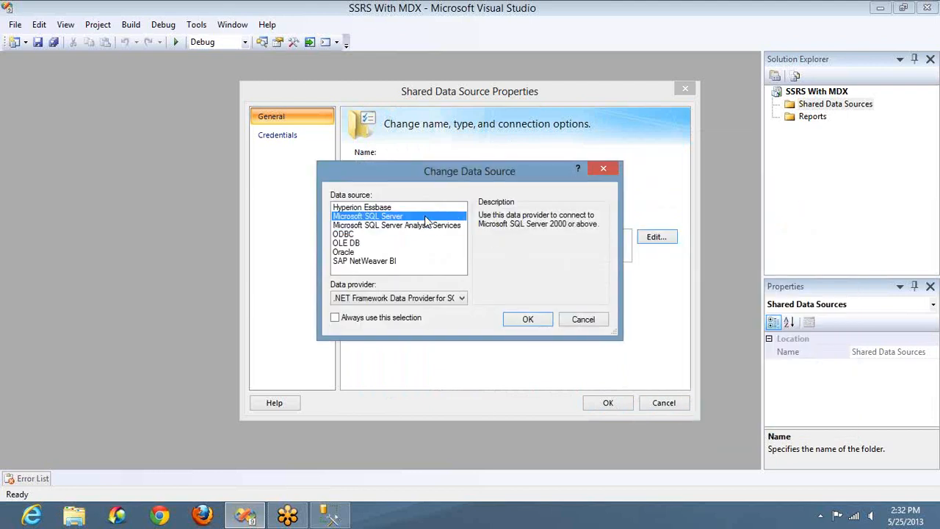
left_click(523, 320)
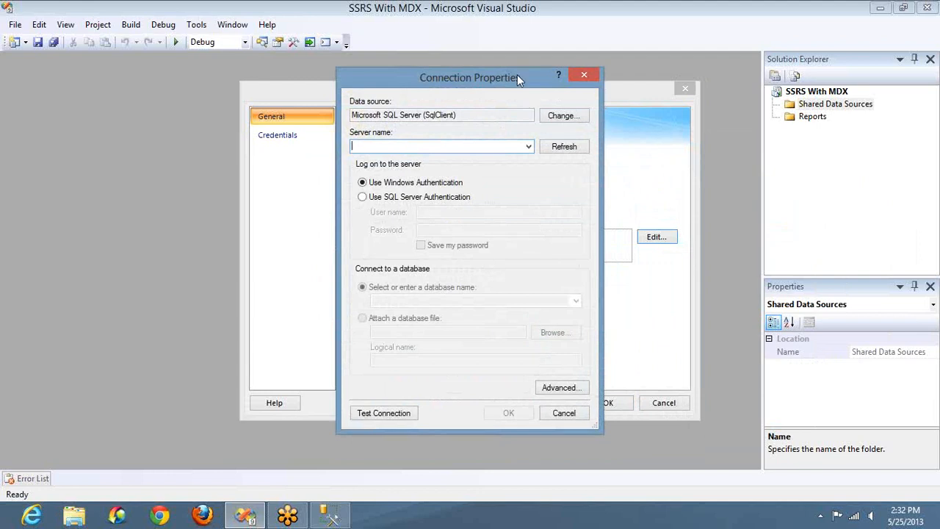
left_click_drag(517, 74, 677, 90)
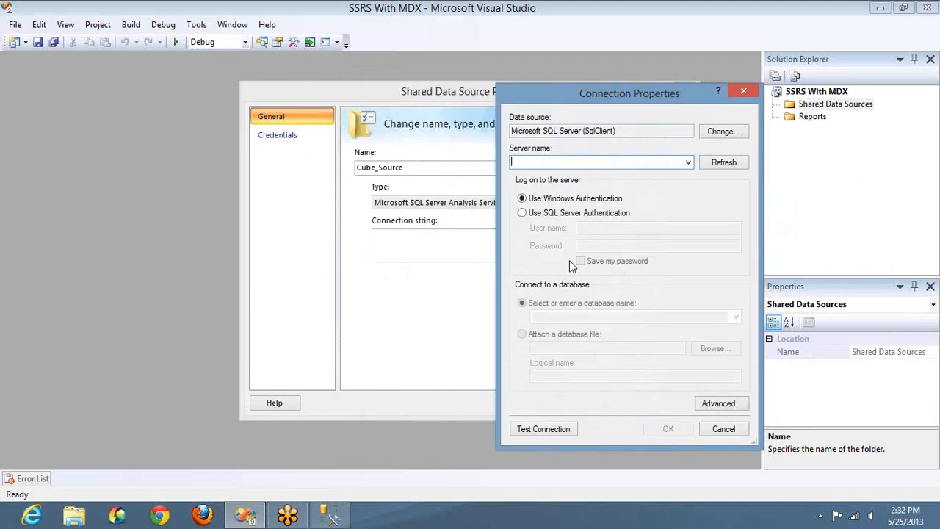
left_click(723, 132)
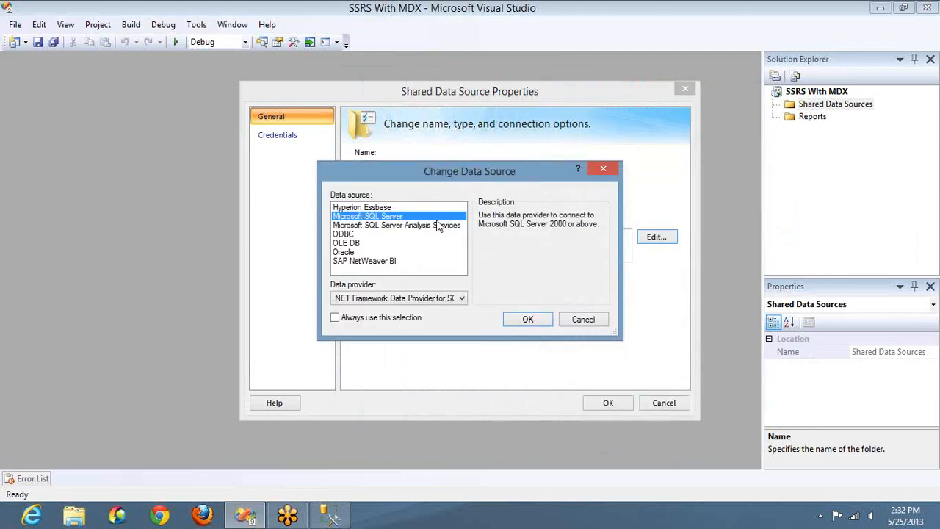
left_click(438, 232)
left_click(438, 225)
left_click(525, 318)
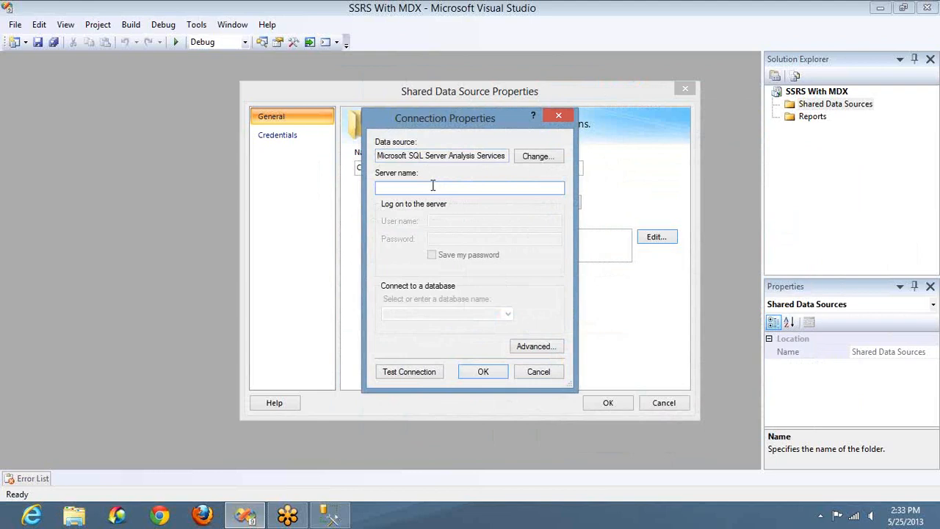
Set the connection's server name to localhost and its database to Cube 4 Reports.
type("localhost")
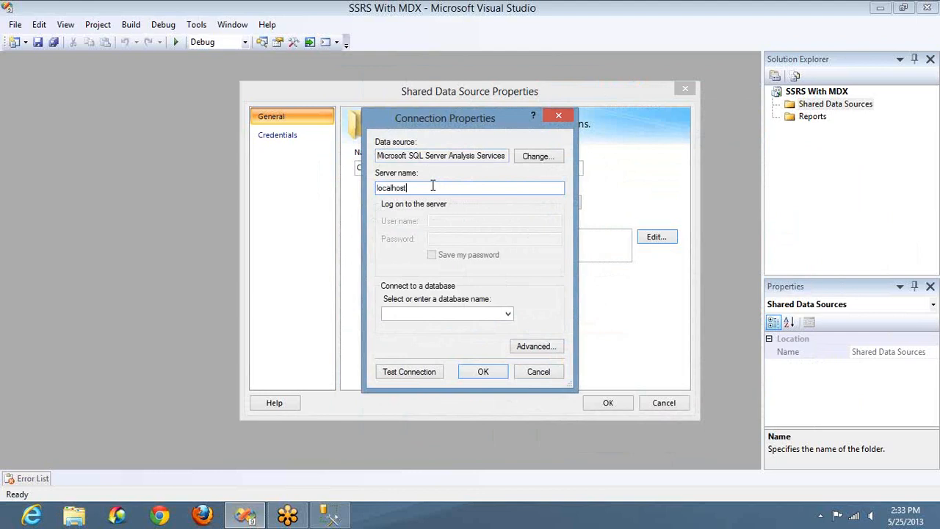
left_click(507, 315)
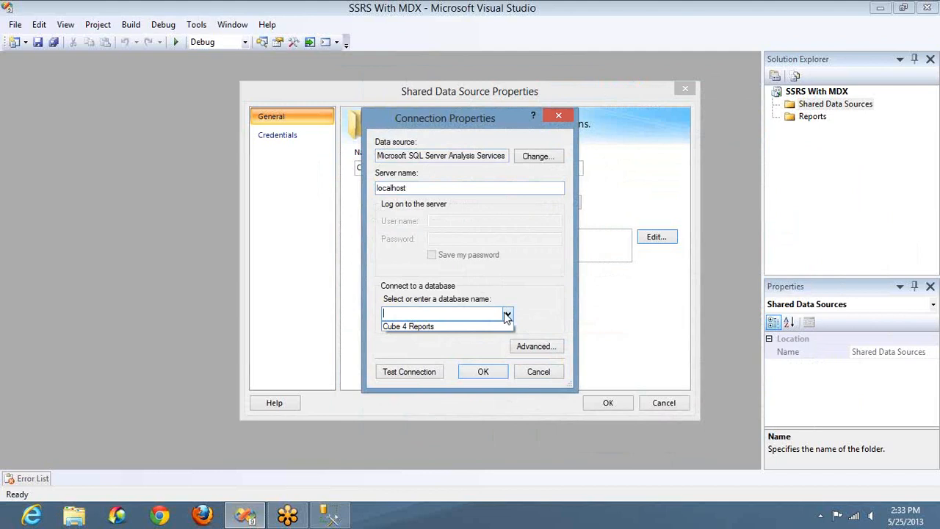
left_click(453, 326)
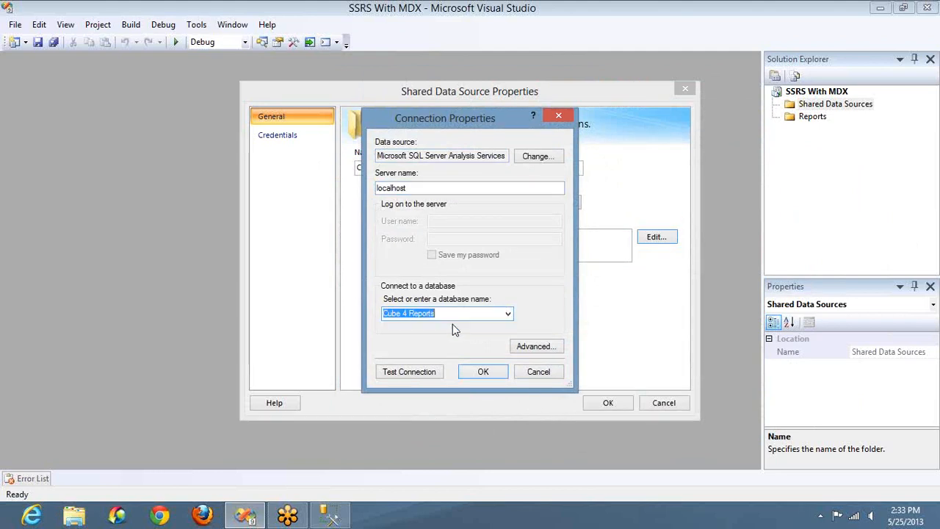
Test the Analysis Services connection and save the Cube_Source shared data source.
left_click(426, 374)
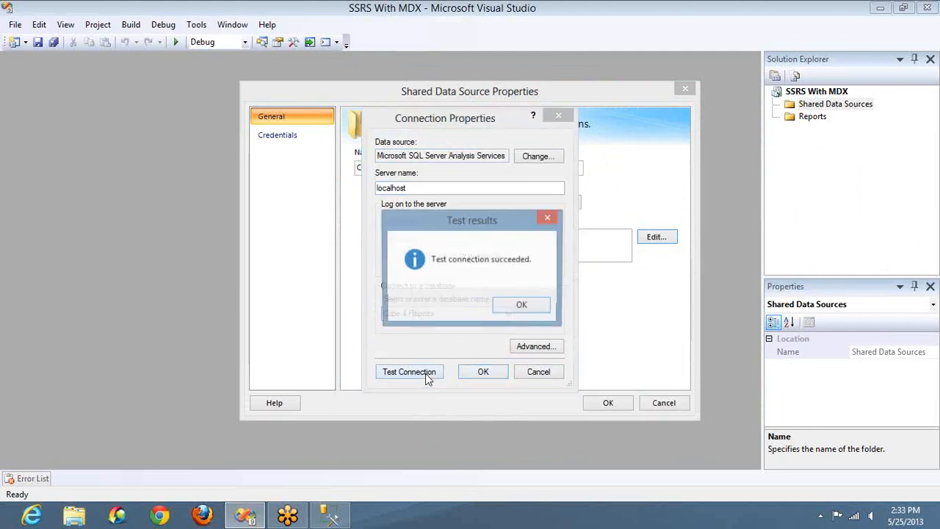
left_click(526, 305)
left_click(491, 372)
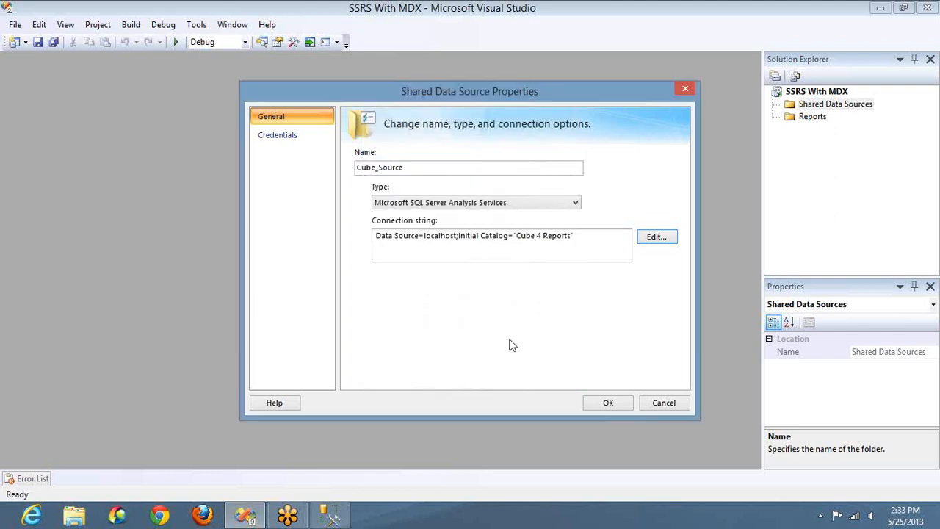
left_click(618, 407)
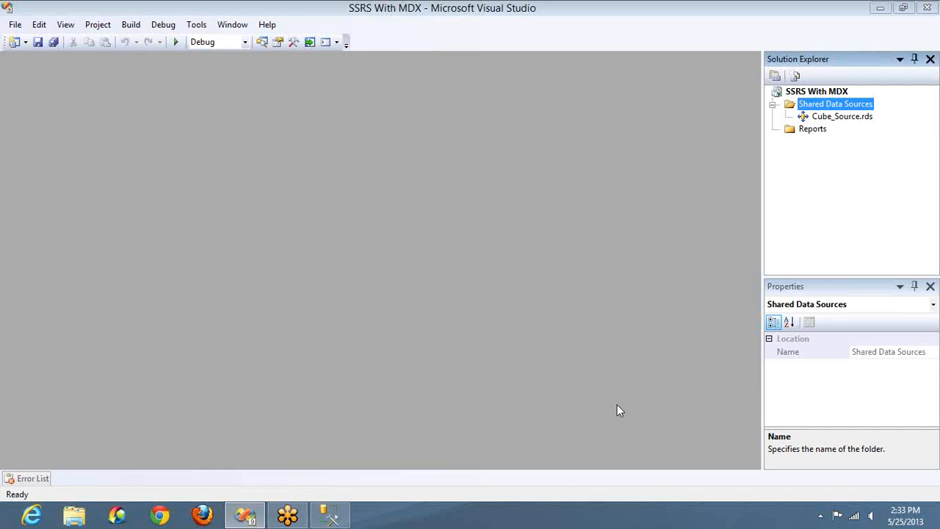
Open the properties of the Cube_Source.rds shared data source to review its type and connection string.
left_click(927, 34)
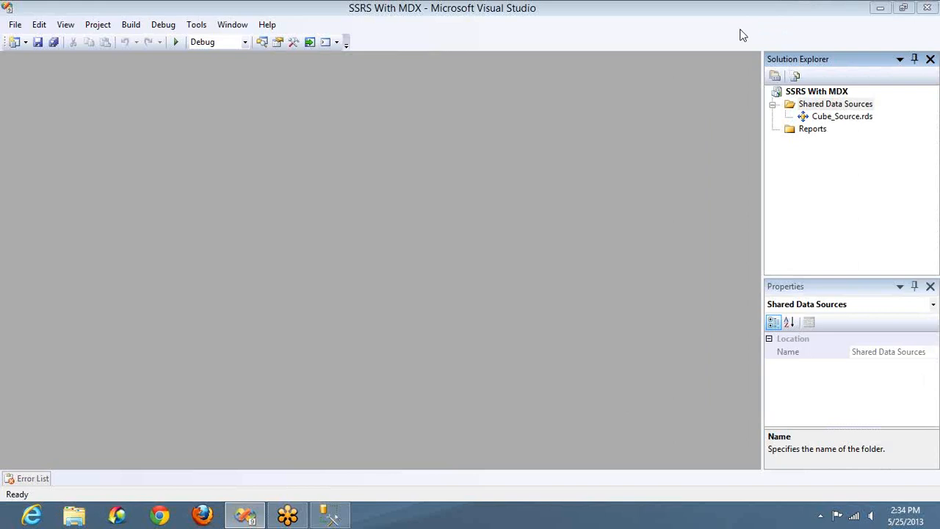
left_click(854, 121)
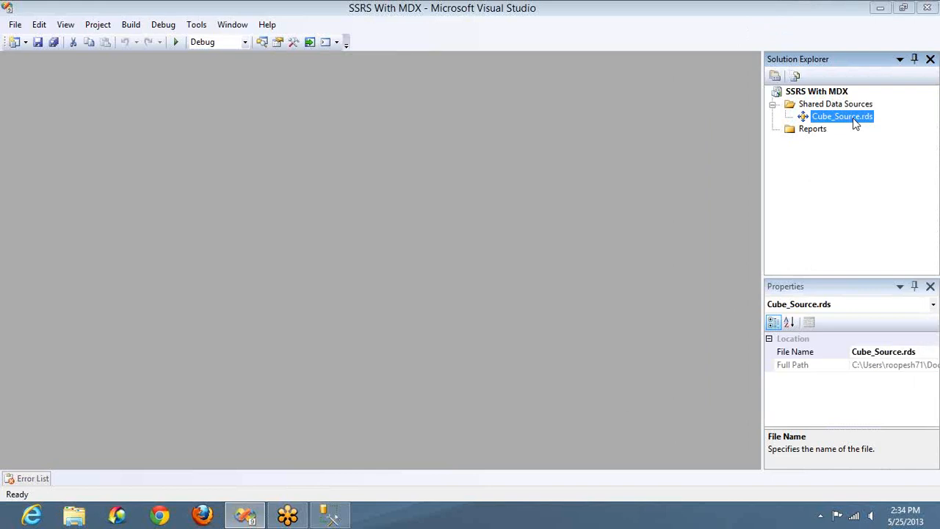
double_click(853, 118)
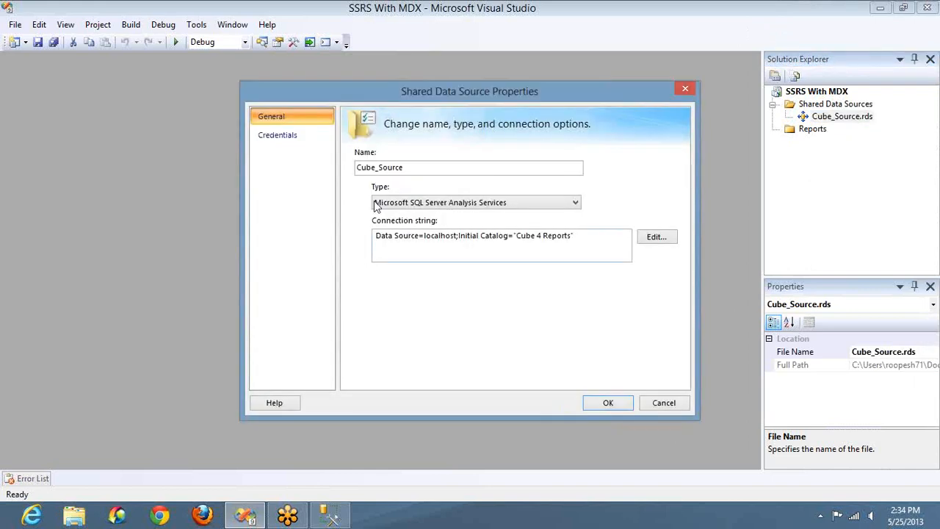
Try TERADATA as the type of the Cube_Source shared data source and discard the change.
left_click(434, 206)
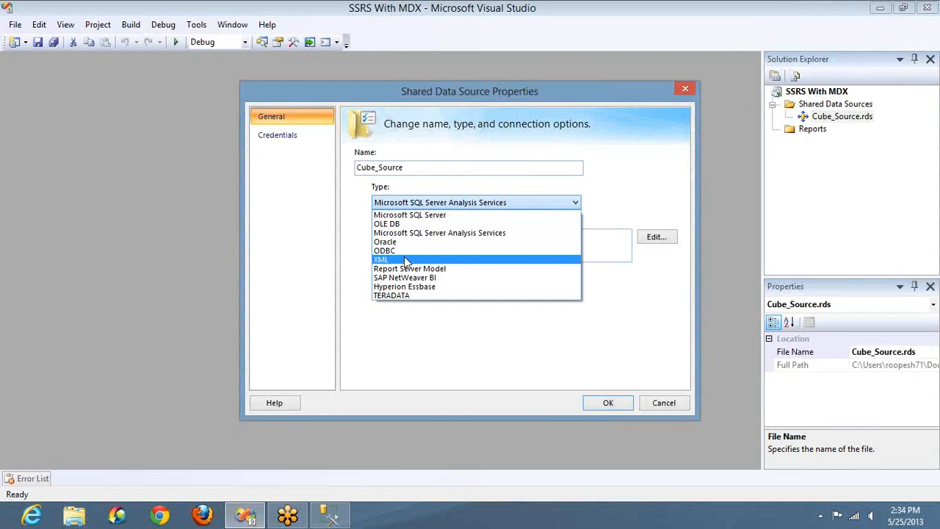
left_click(394, 294)
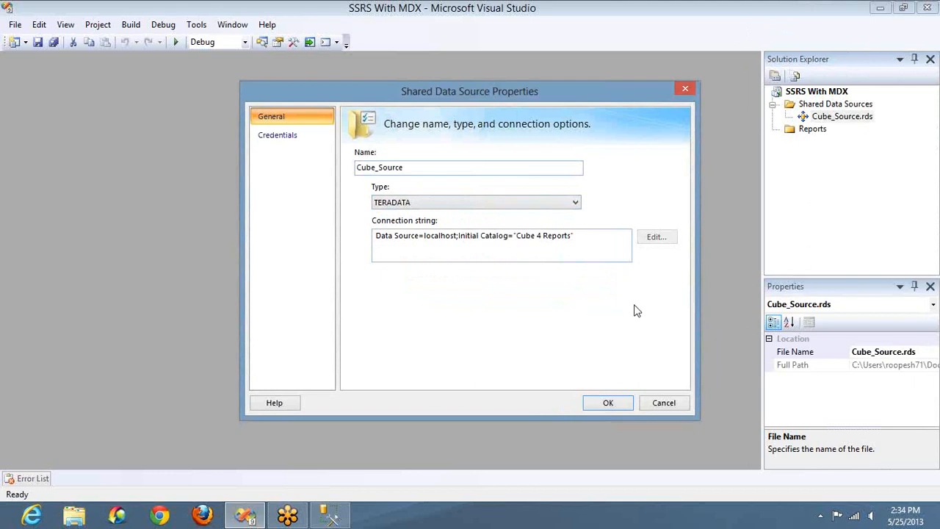
left_click(664, 401)
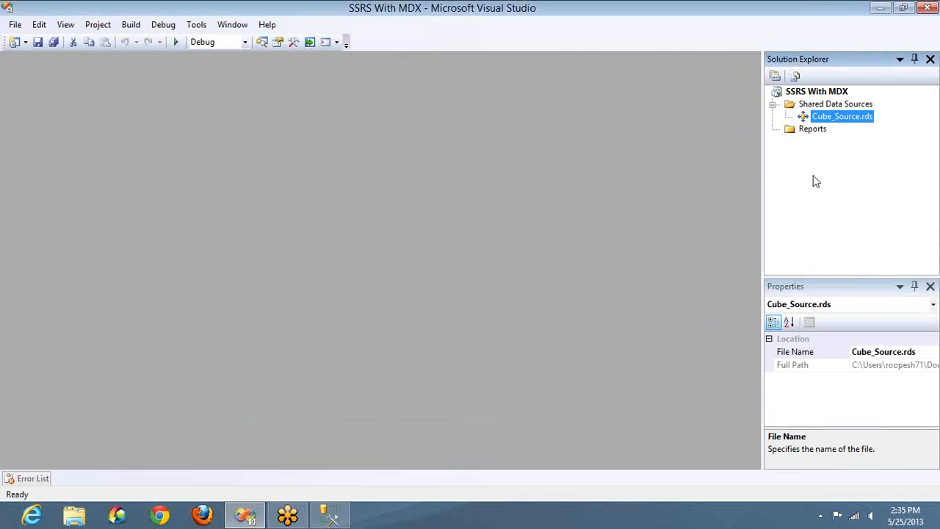
Start a new report in the project's Reports folder and advance the Report Wizard to the data source selection.
left_click(809, 134)
right_click(808, 133)
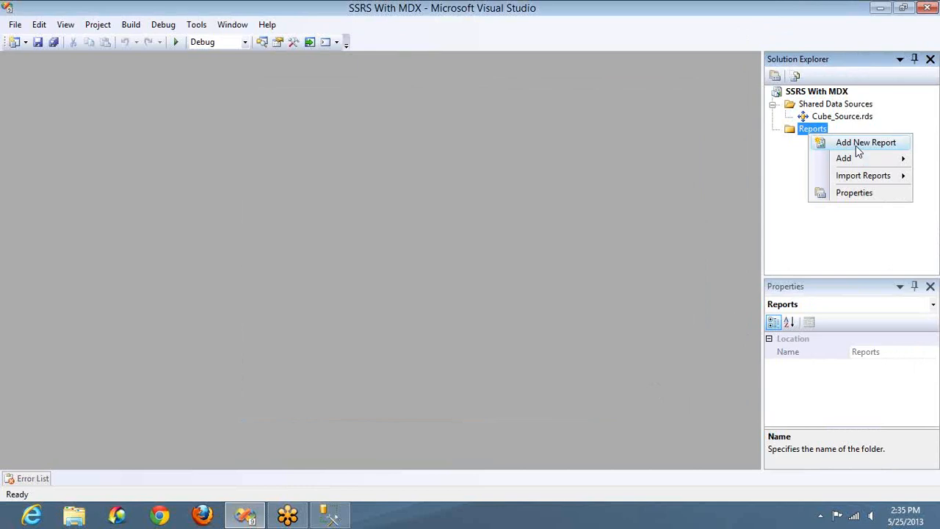
left_click(858, 144)
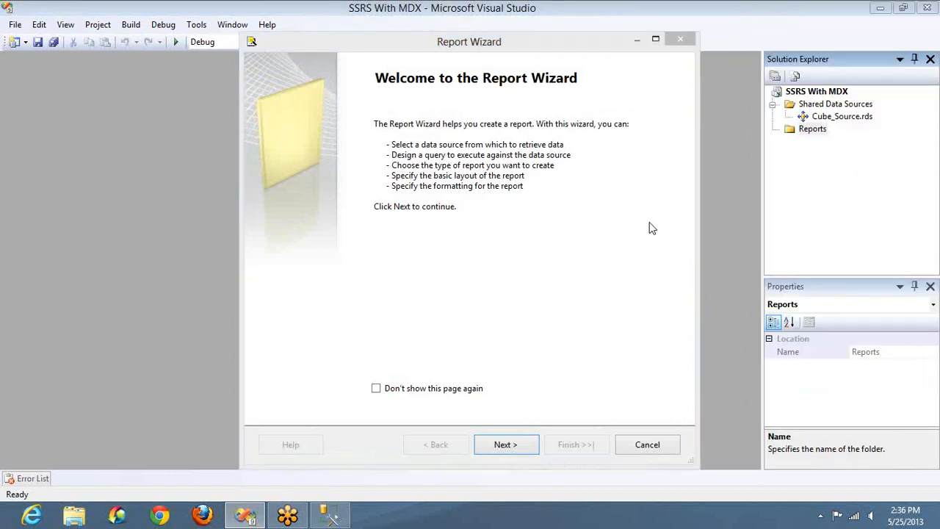
left_click(504, 445)
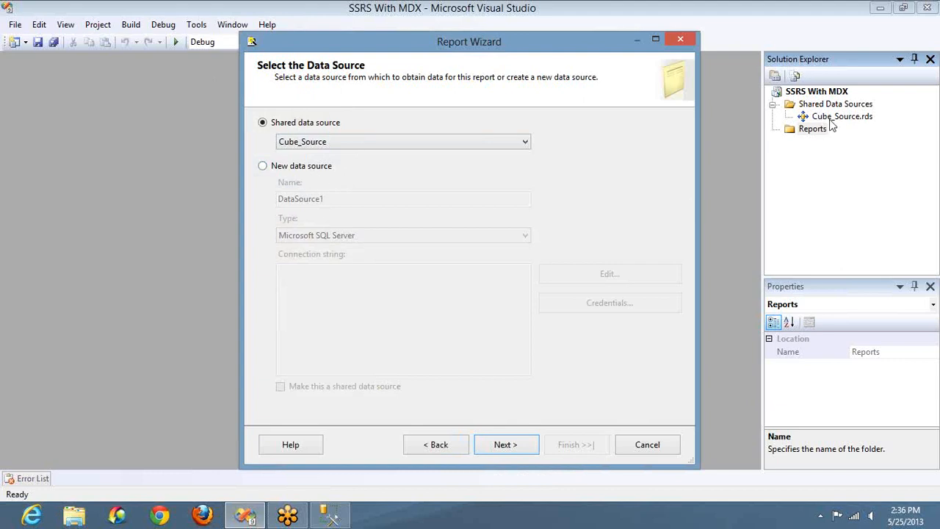
Try a new Microsoft SQL Server Analysis Services data source, cancel its connection properties, and return to the shared data source.
left_click(313, 169)
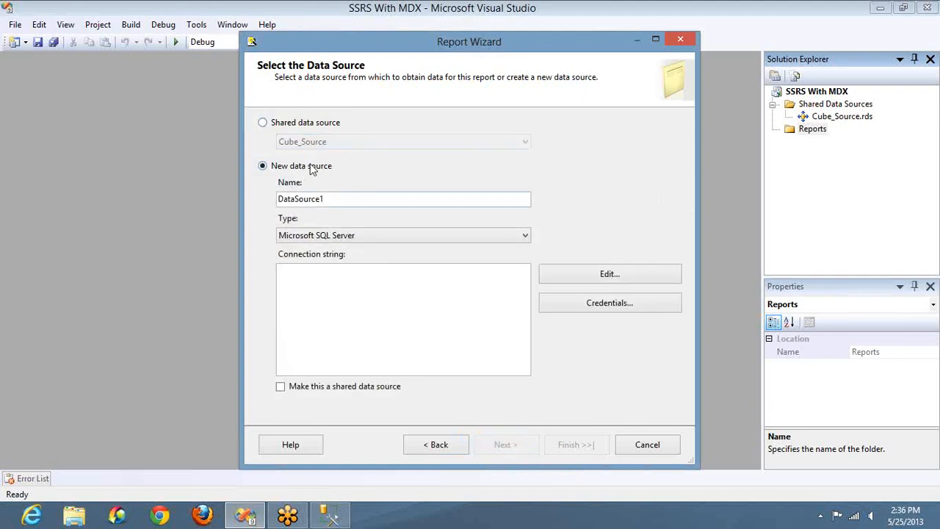
left_click(402, 236)
left_click(374, 269)
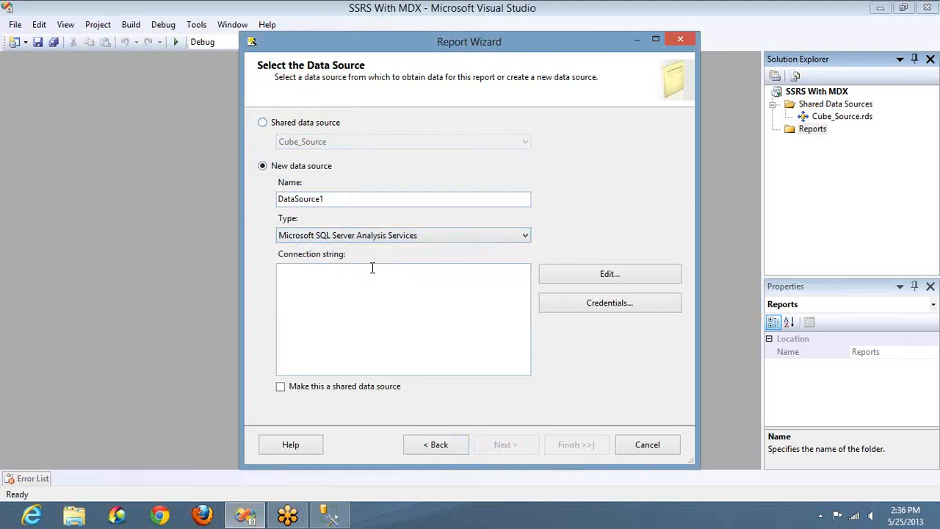
left_click(589, 279)
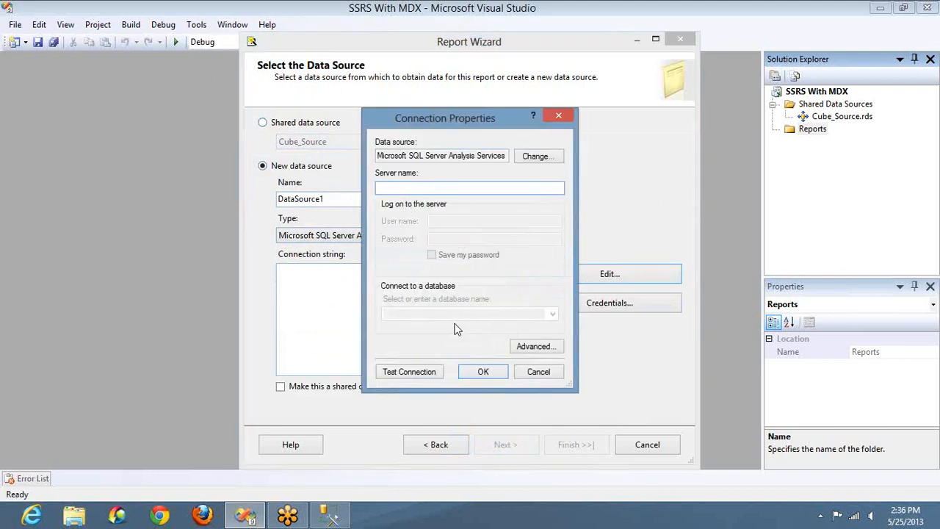
left_click(538, 372)
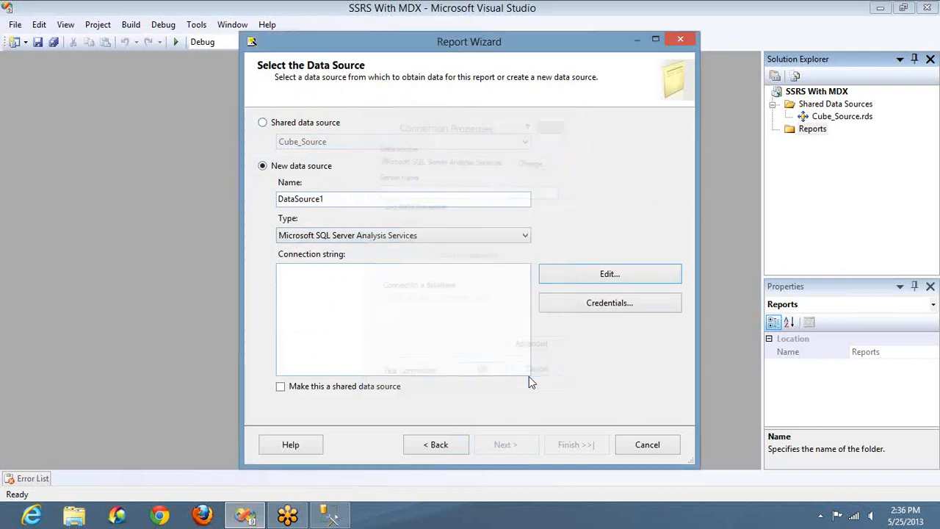
left_click(311, 126)
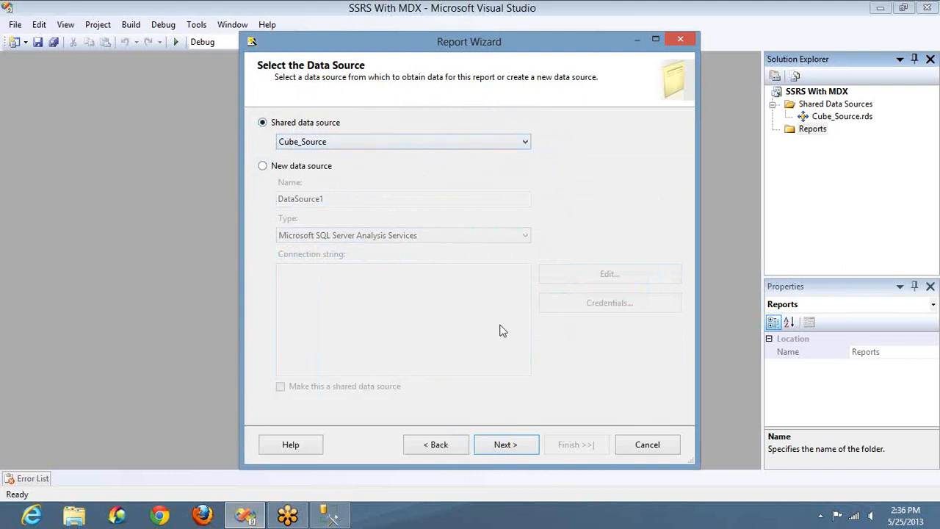
Continue with the Cube_Source shared data source and add the Product dimension's English Product Name to the query in the Query Builder.
left_click(502, 446)
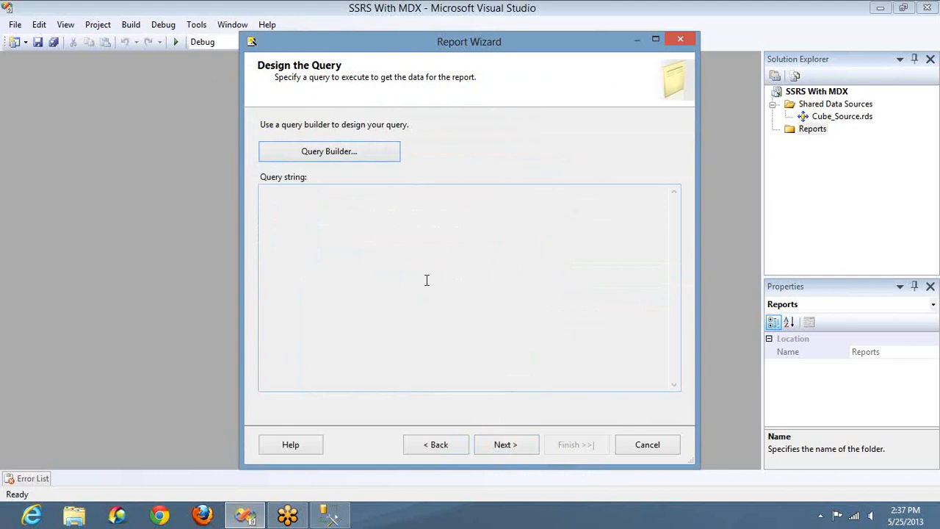
left_click(341, 151)
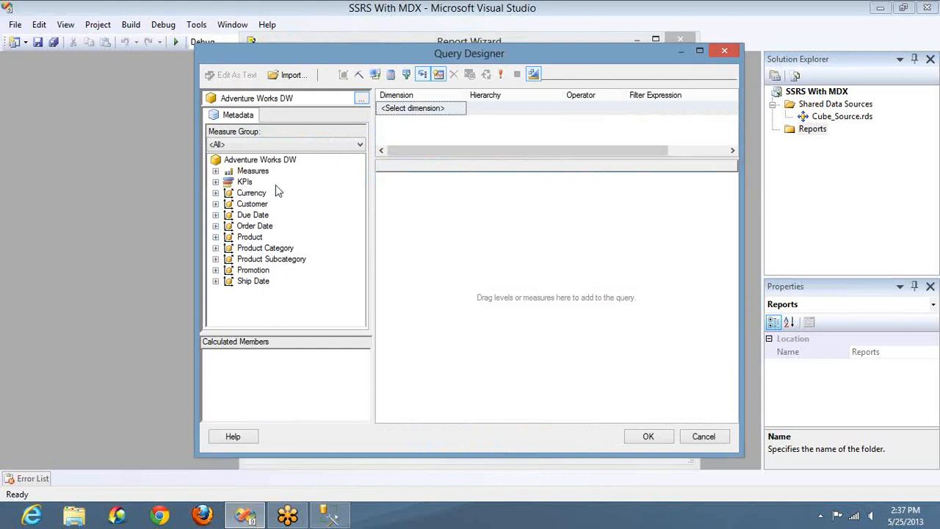
left_click(216, 204)
left_click(216, 205)
left_click(216, 237)
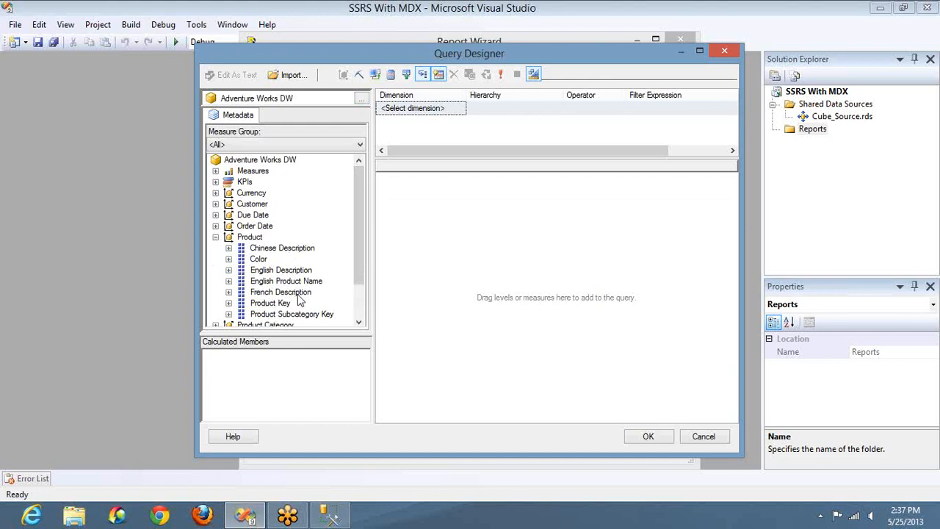
left_click_drag(286, 281, 416, 272)
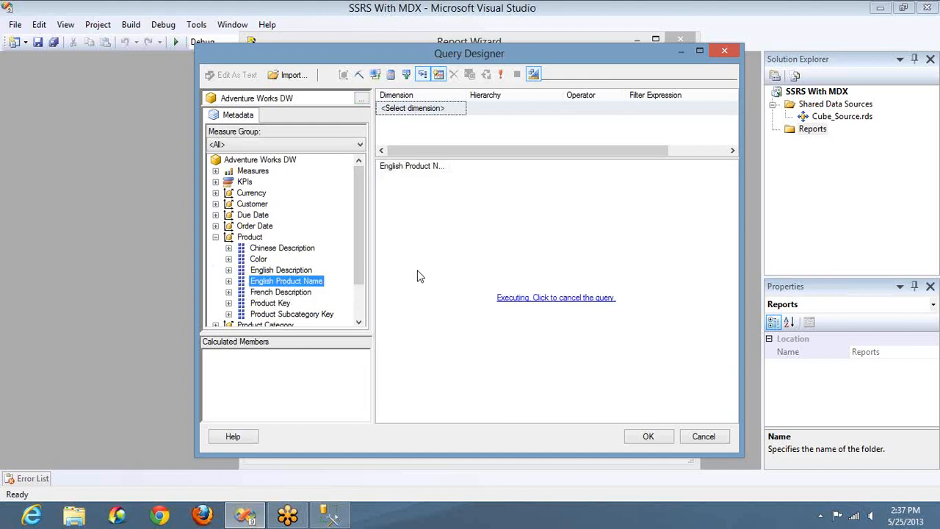
Add the Sales Amount and Tax Amt measures from Fact Internet Sales to the query.
left_click(215, 171)
left_click(228, 182)
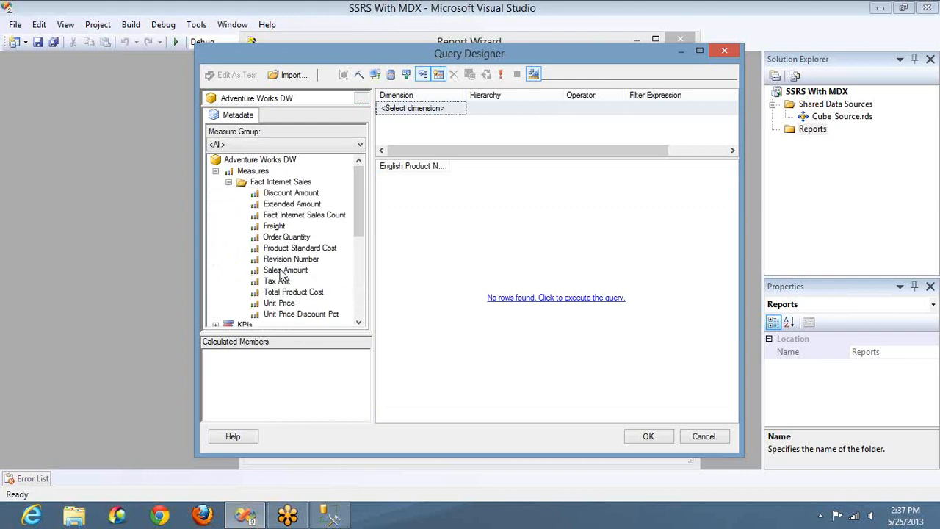
left_click_drag(282, 271, 474, 251)
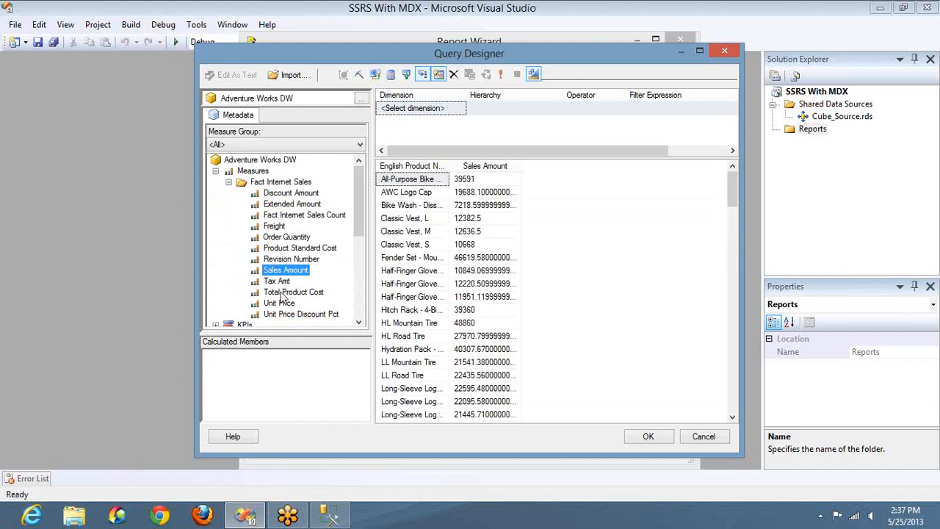
left_click_drag(281, 287, 539, 290)
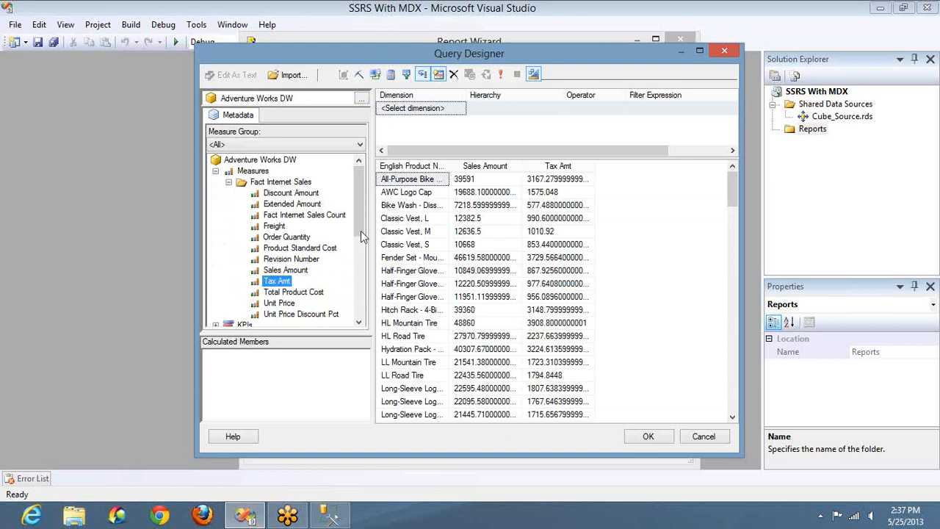
left_click(229, 183)
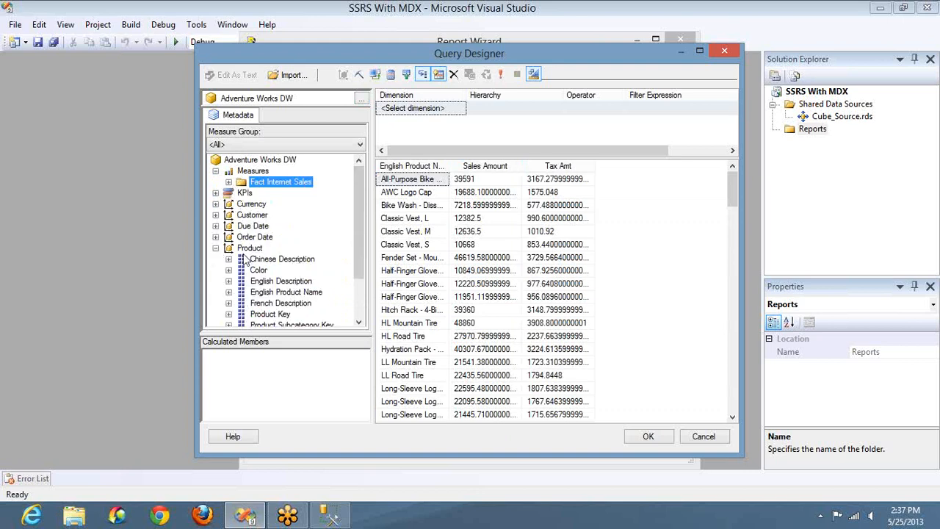
Try the Product dimension's Color attribute as a query column and remove it from the results.
left_click_drag(258, 270, 377, 272)
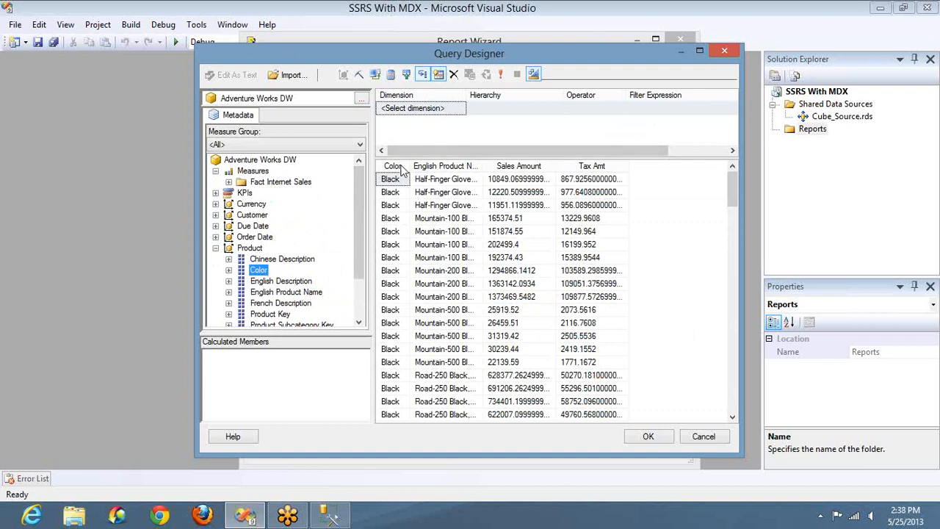
left_click_drag(401, 169, 341, 209)
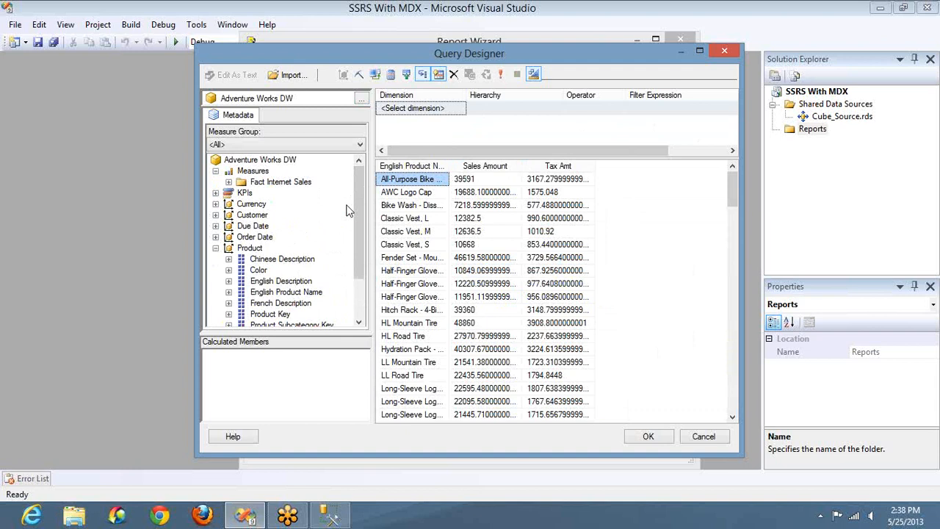
Add a query filter on the Product dimension's Color hierarchy, review the available operators, and keep Equal.
left_click_drag(261, 270, 430, 138)
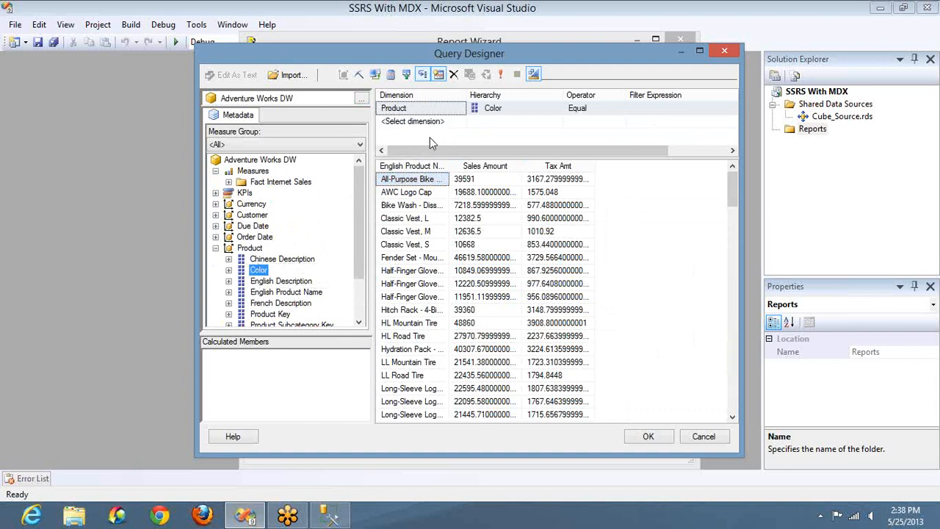
left_click(555, 113)
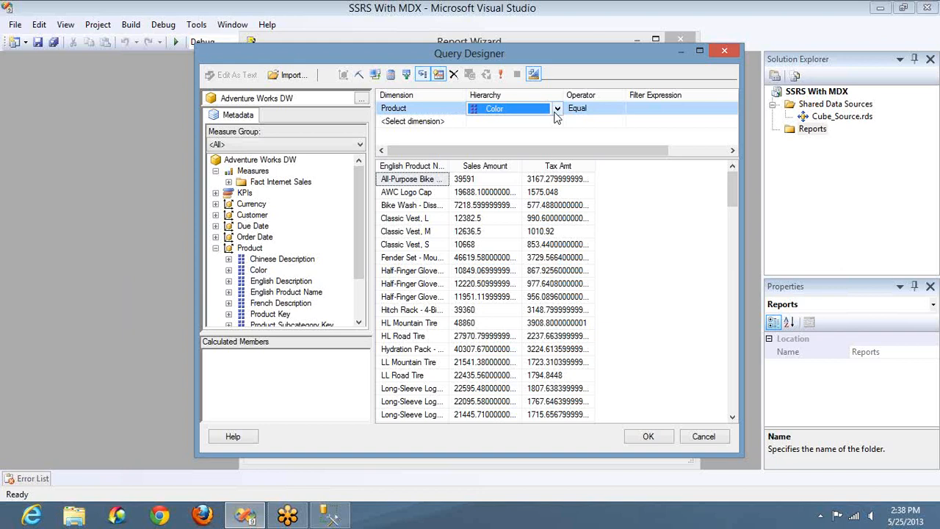
left_click(433, 110)
left_click(509, 113)
left_click(620, 111)
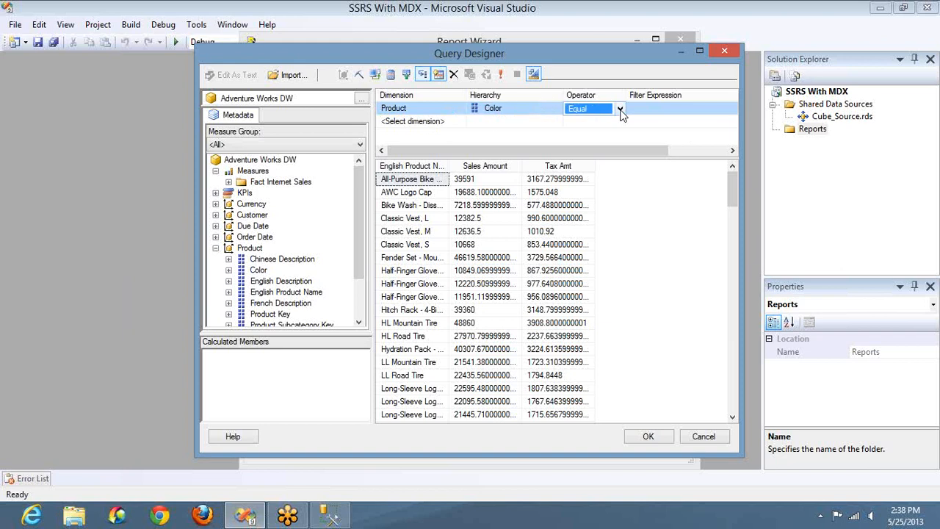
left_click(620, 110)
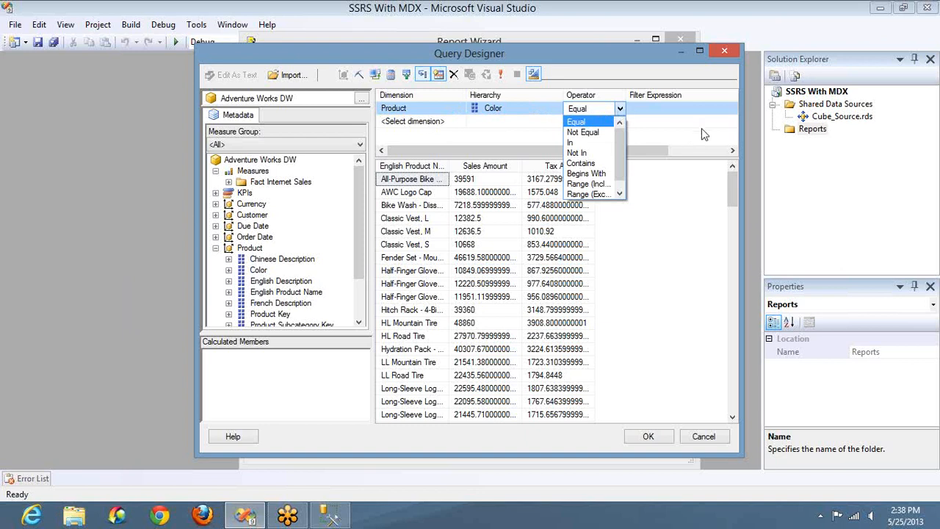
left_click(701, 150)
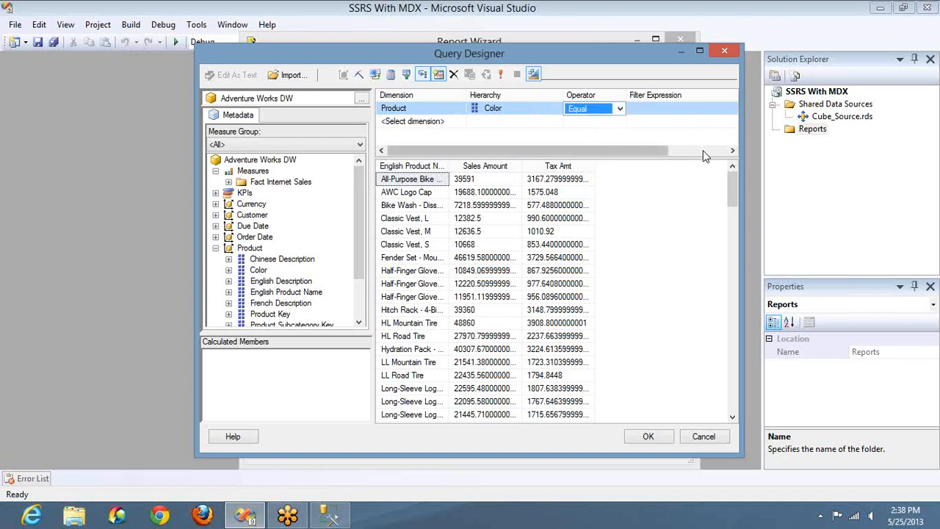
Set the Color filter's expression to the Grey member.
left_click(703, 152)
left_click(702, 110)
left_click(695, 109)
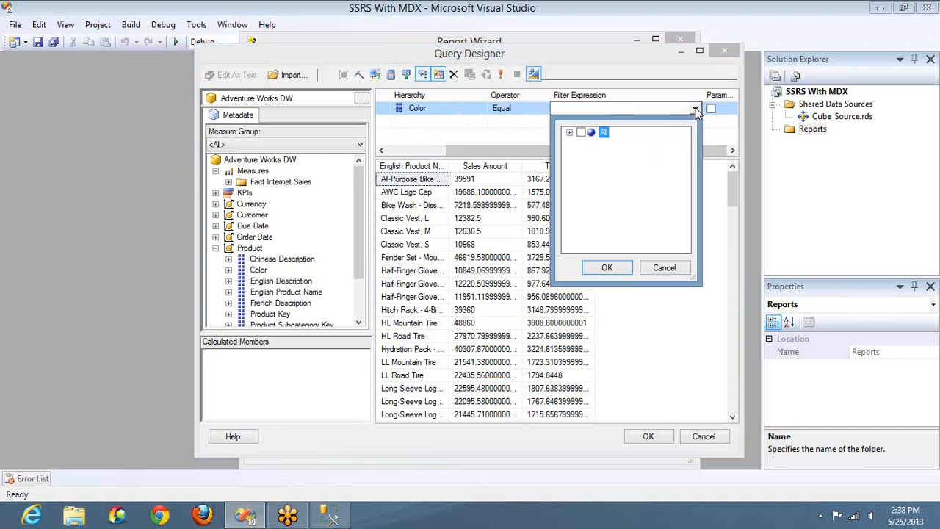
left_click(570, 133)
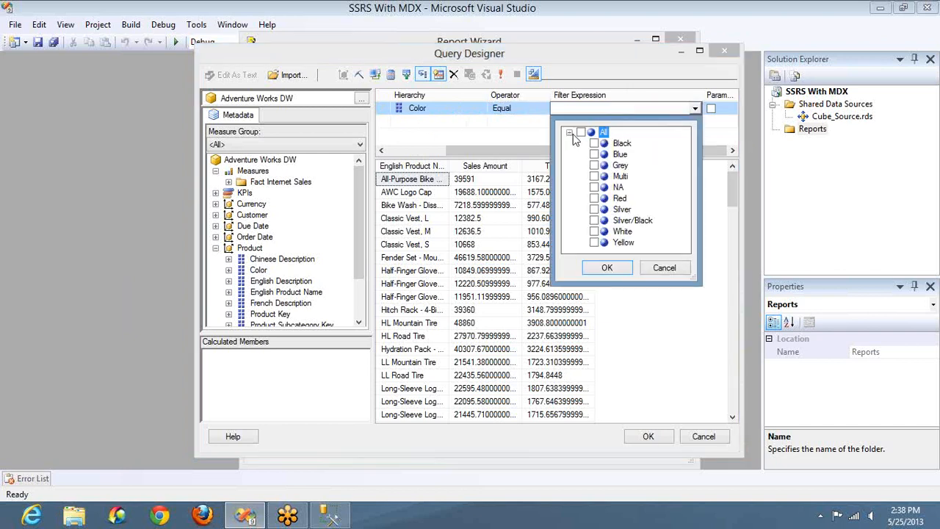
left_click(595, 166)
left_click(607, 268)
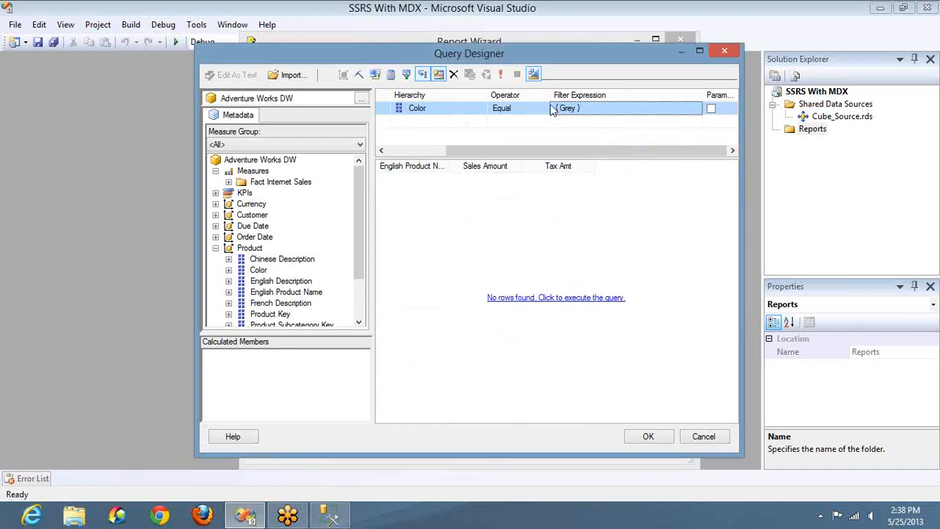
Add the Multi member to the Color filter's expression alongside Grey.
left_click(695, 111)
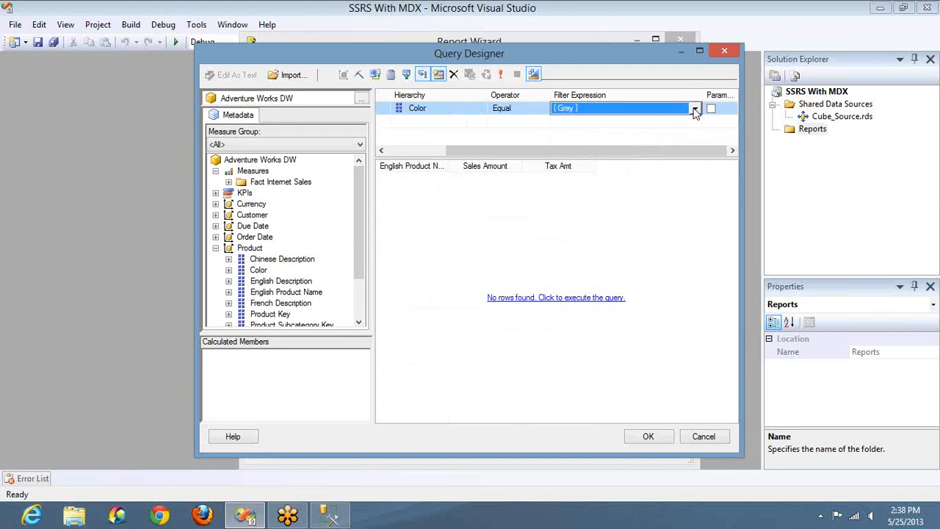
left_click(695, 110)
left_click(594, 176)
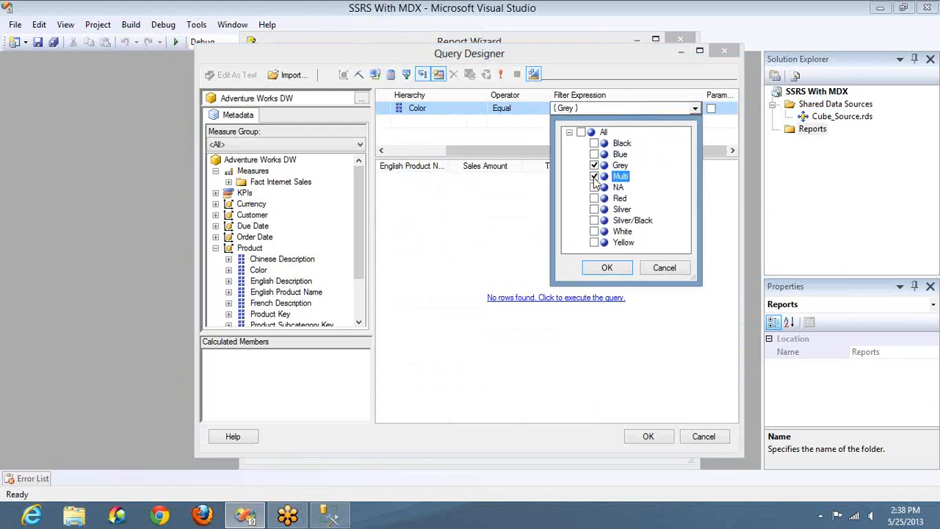
left_click(607, 267)
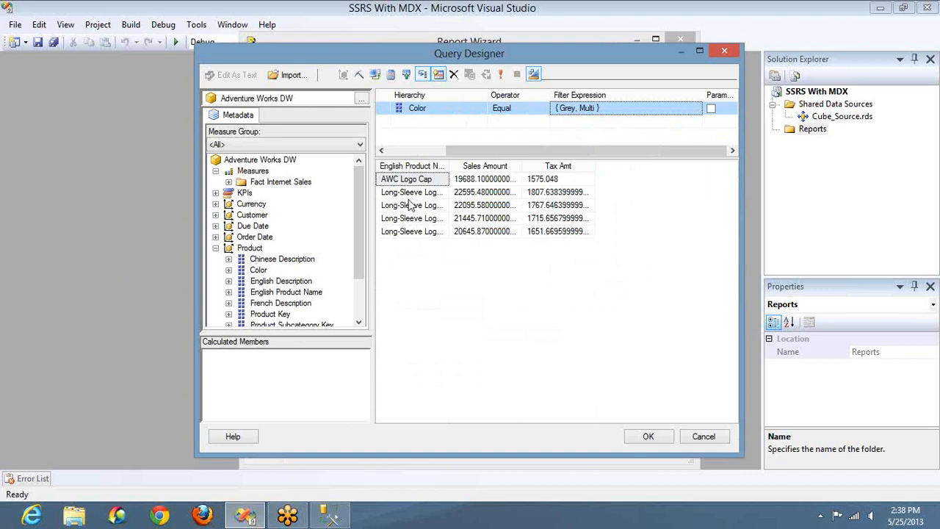
Include the All member in the Color filter's expression and switch the Query Designer from design mode to the MDX query text.
left_click(696, 110)
left_click(695, 108)
left_click(581, 133)
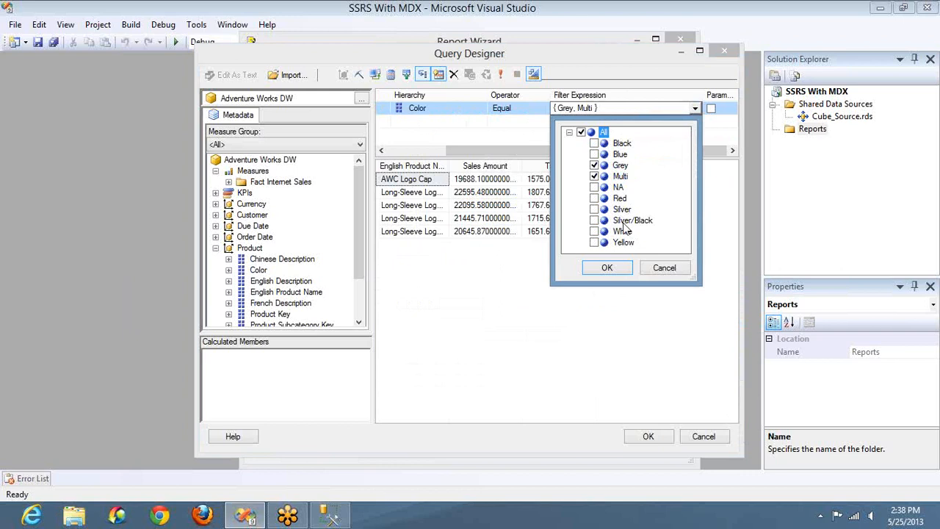
left_click(607, 267)
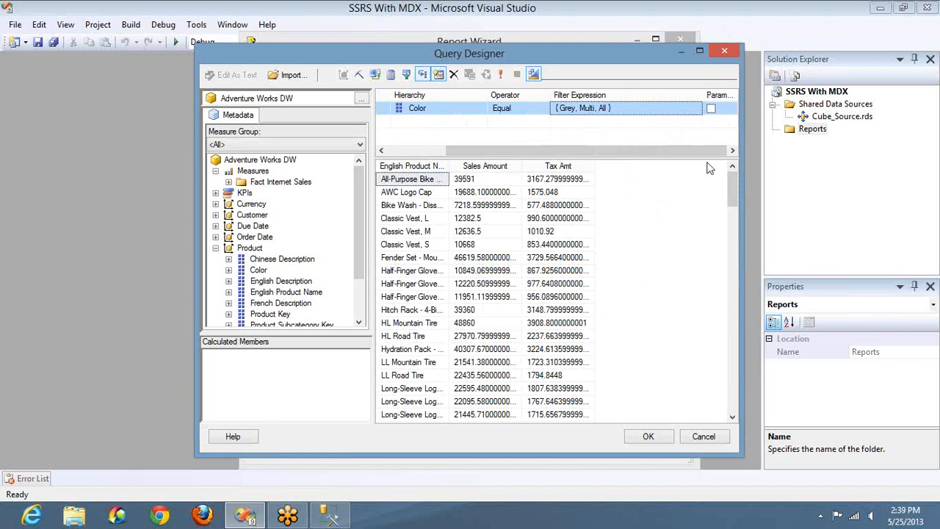
left_click(534, 75)
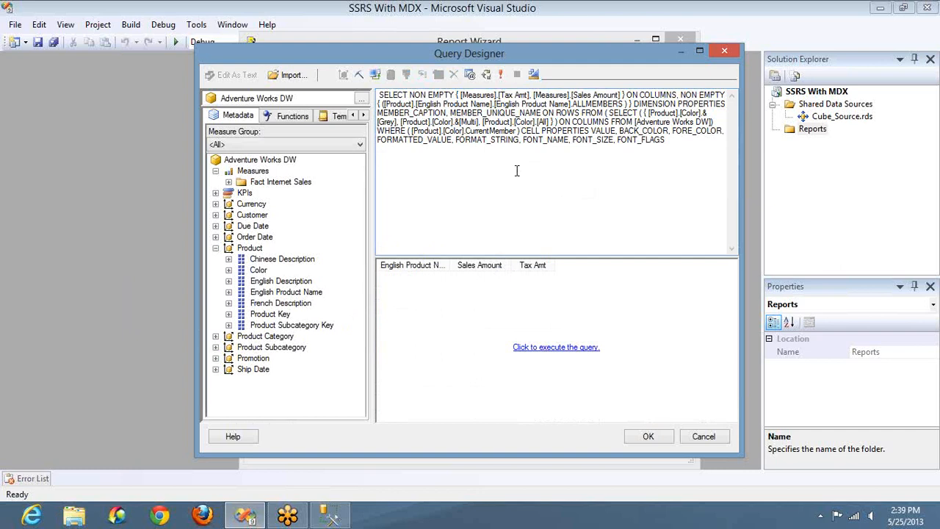
Accept the MDX query for the report dataset and keep Tabular as the report type.
left_click(649, 439)
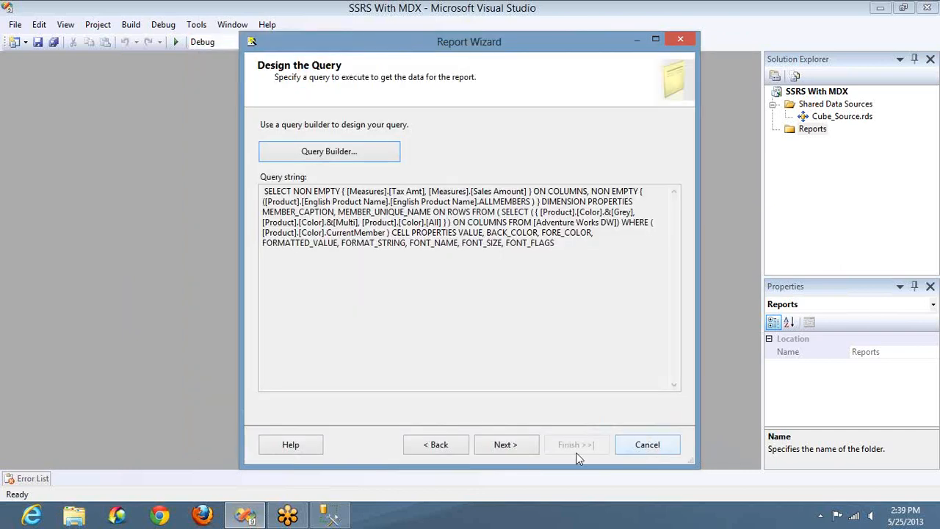
left_click(519, 445)
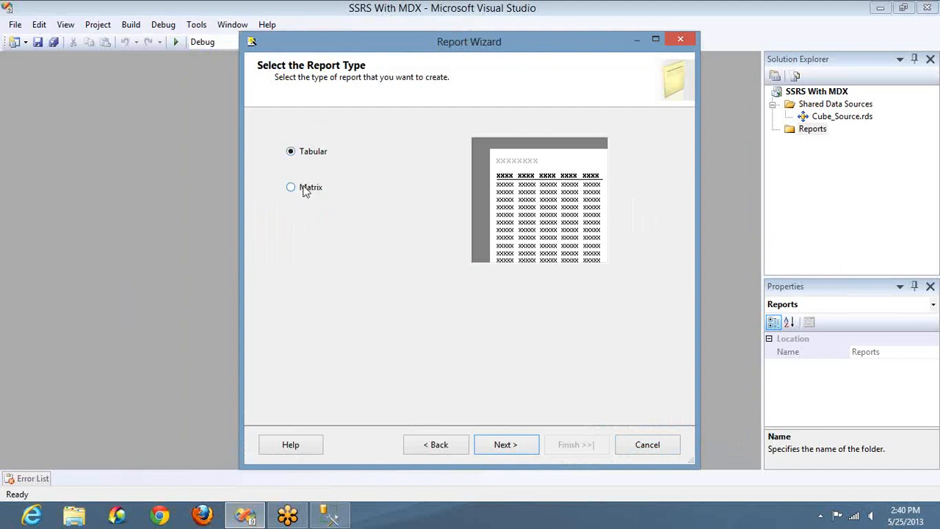
left_click(495, 446)
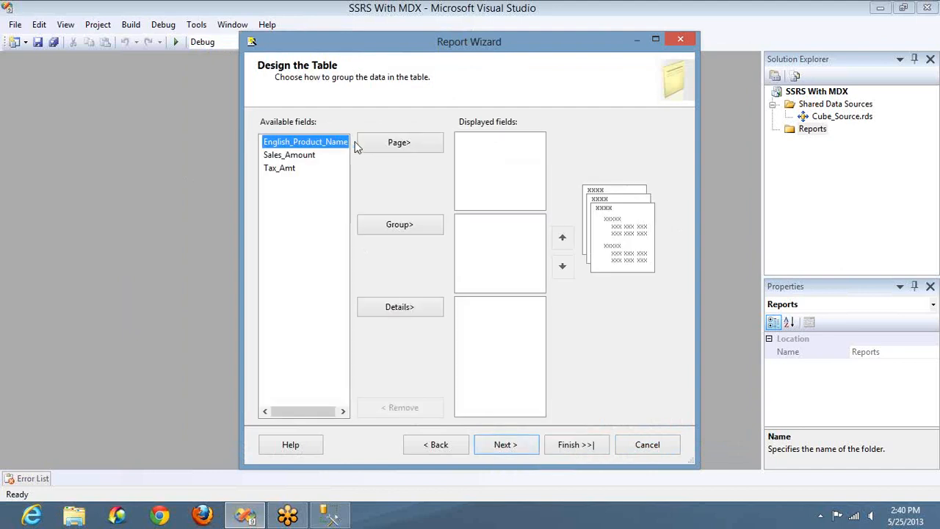
Group the table by English_Product_Name and put Sales_Amount and Tax_Amt in the details.
left_click(399, 226)
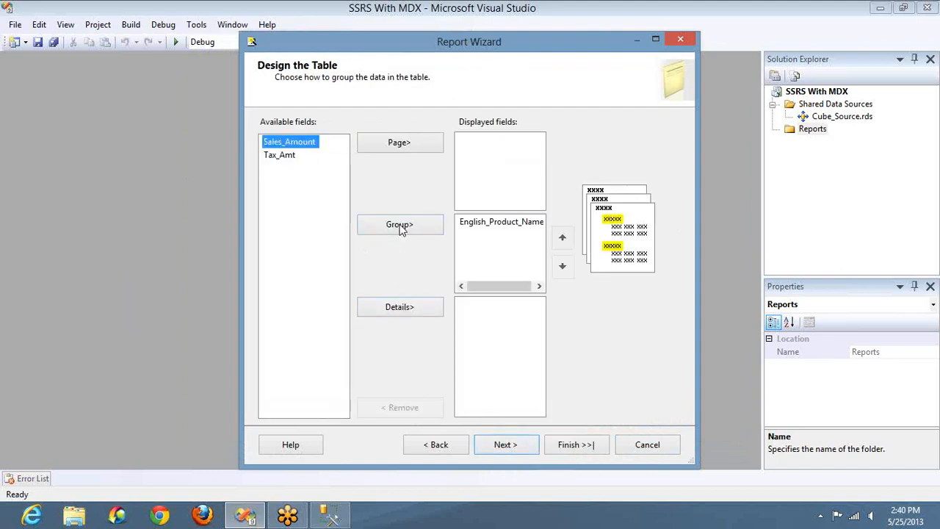
left_click(409, 307)
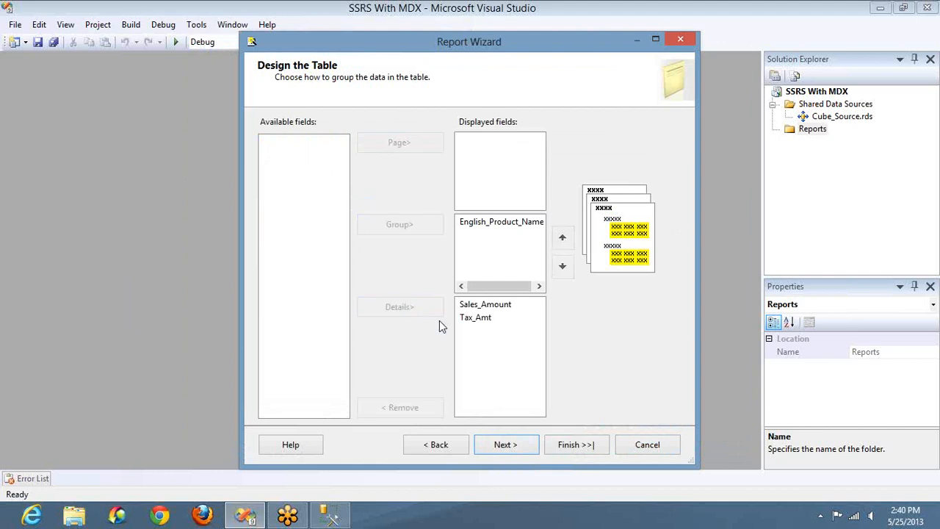
left_click(525, 444)
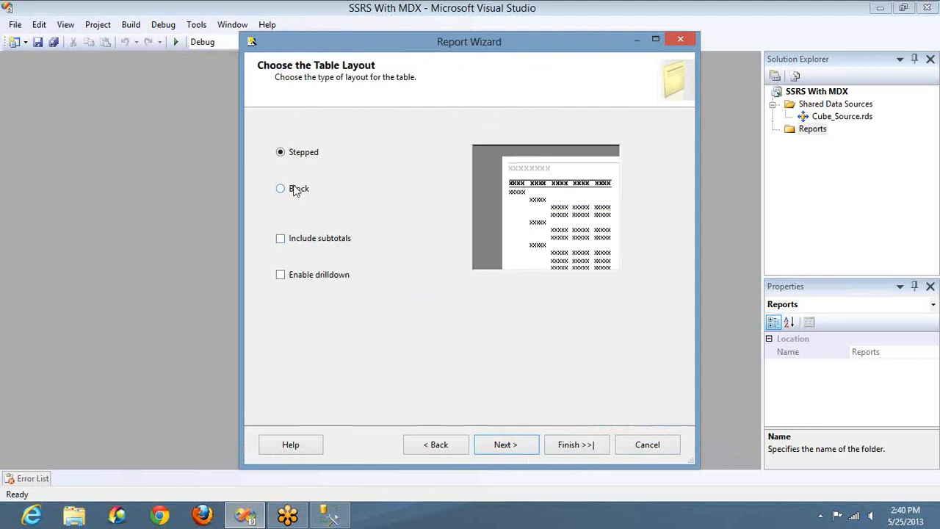
Compare the Block layout, keep the Stepped table layout, and include subtotals.
left_click(294, 189)
left_click(295, 158)
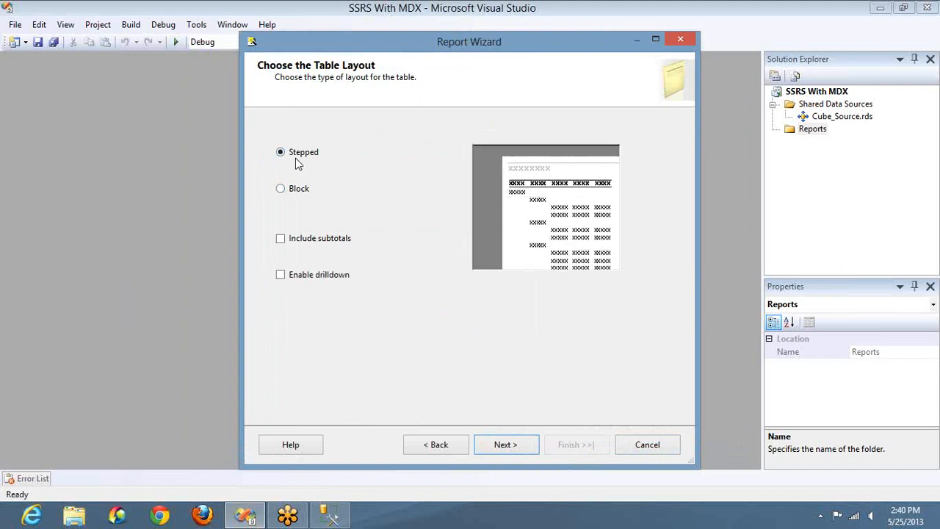
left_click(313, 243)
left_click(494, 445)
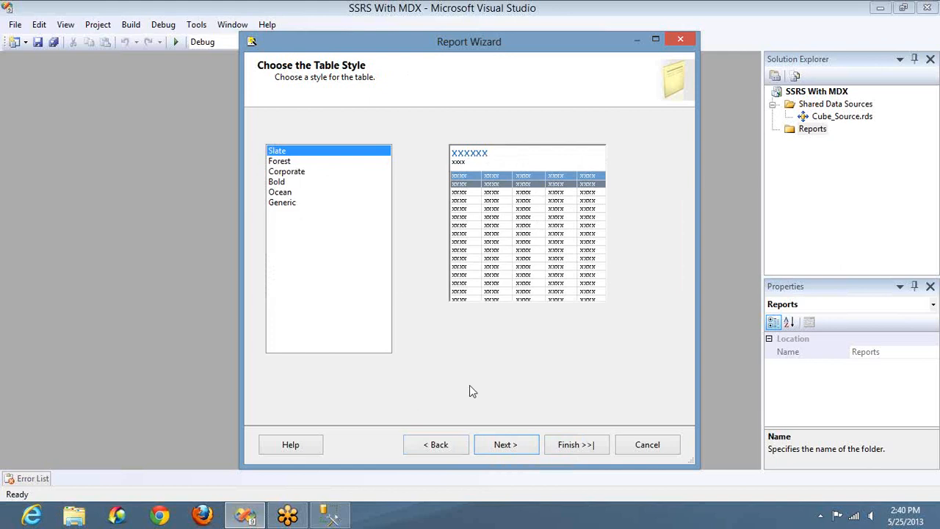
Keep the Slate table style, name the report "First Report with MDX", and create it.
left_click(500, 447)
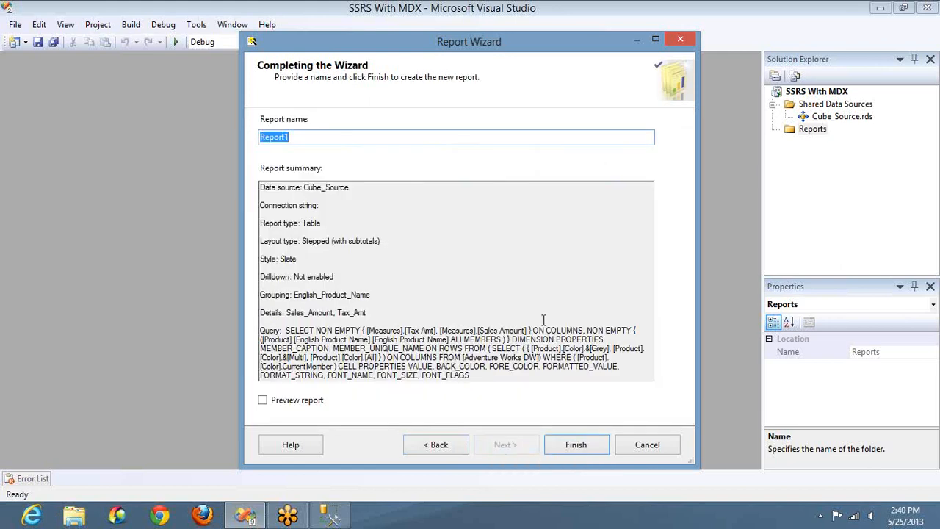
type("First Report with MDX")
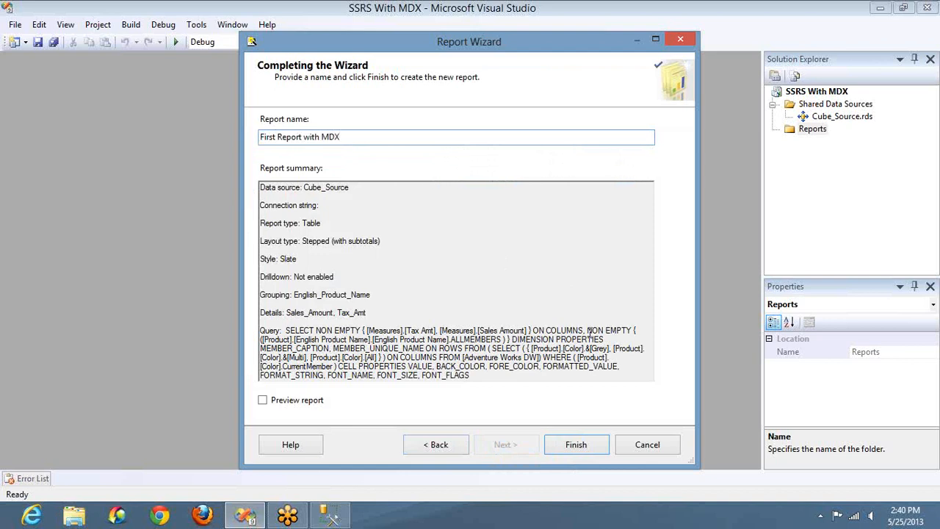
left_click(574, 445)
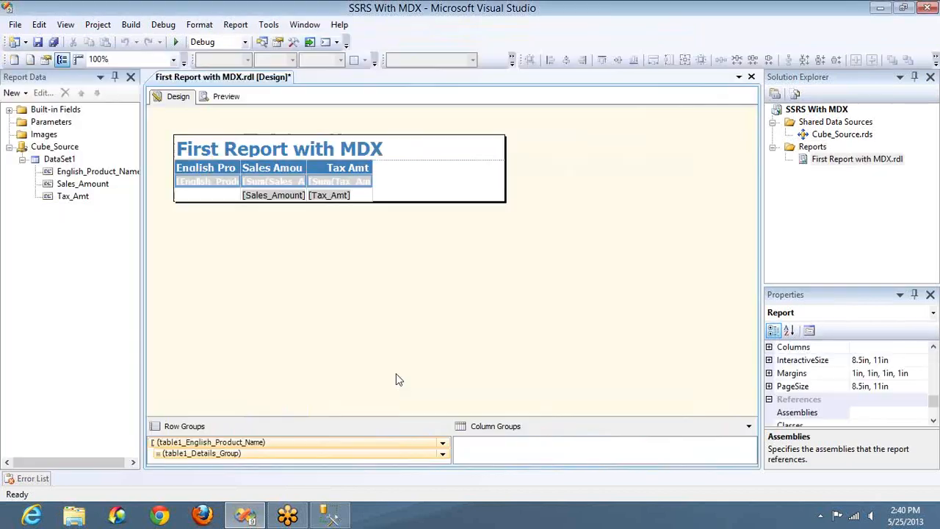
Widen the English Product Name, Sales Amount and Tax Amt columns so their full headers fit.
left_click(235, 169)
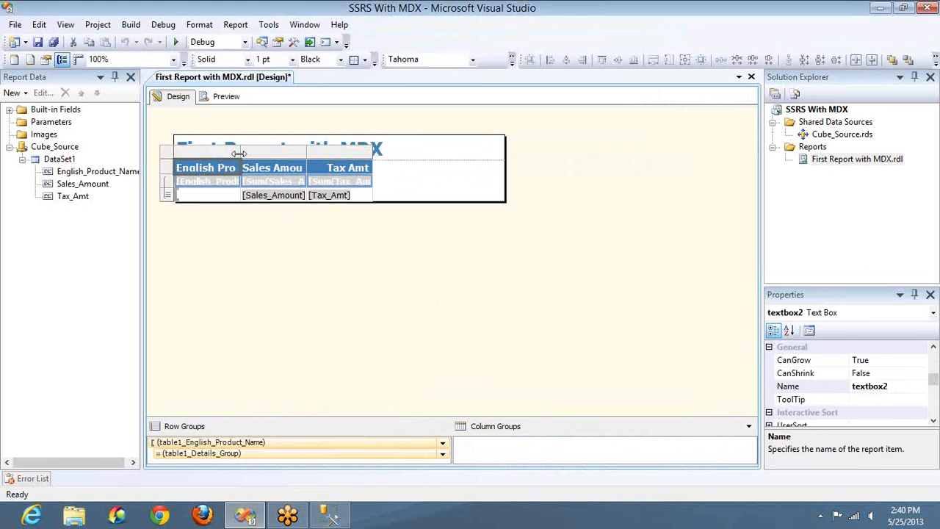
left_click_drag(240, 152, 329, 156)
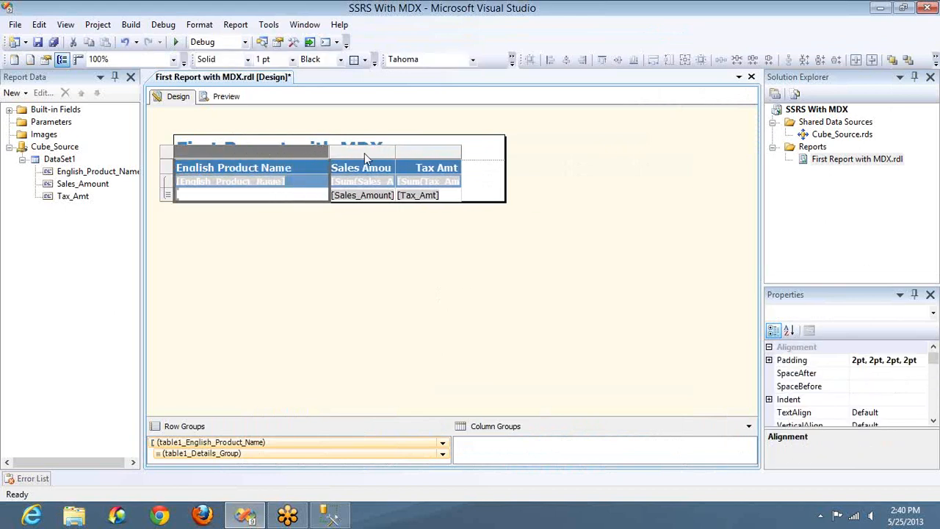
left_click_drag(394, 152, 438, 152)
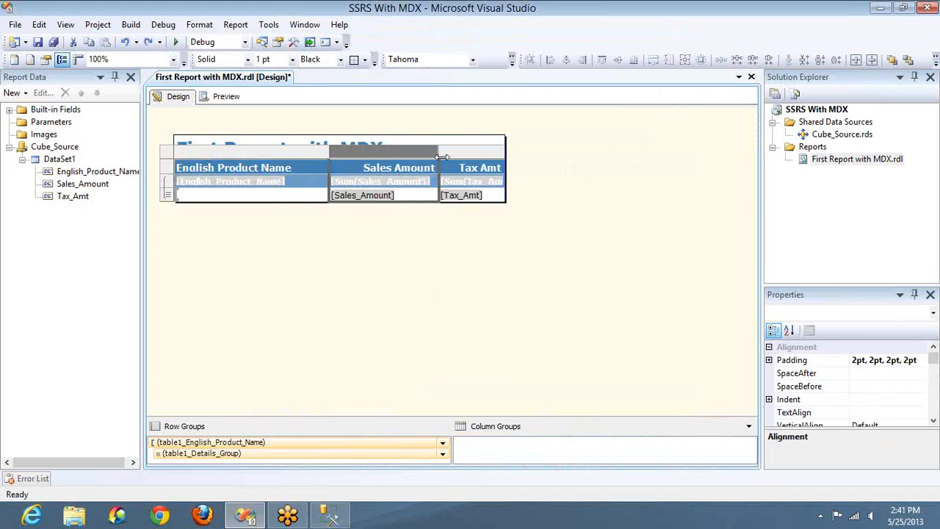
left_click_drag(504, 152, 563, 153)
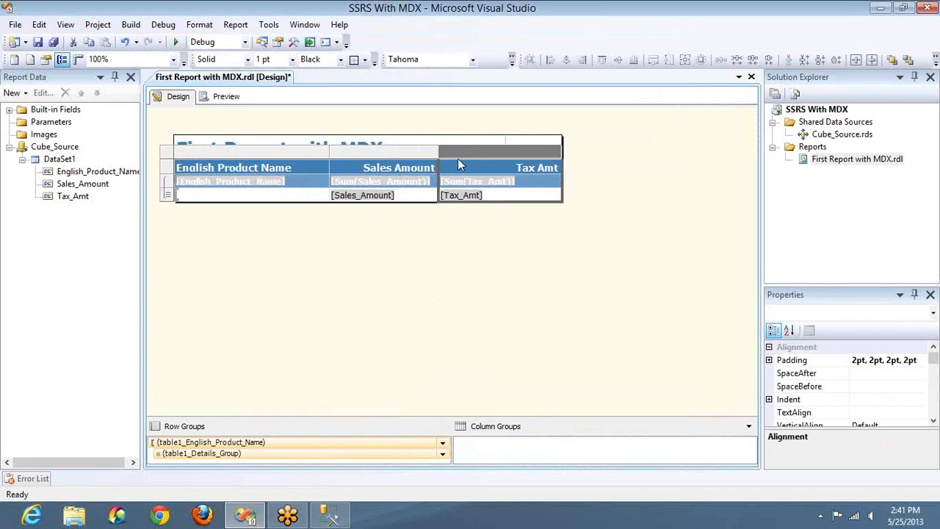
Right-align the Sales Amount and Tax Amt columns and left-align the English Product Name column.
left_click(428, 152, "ctrl")
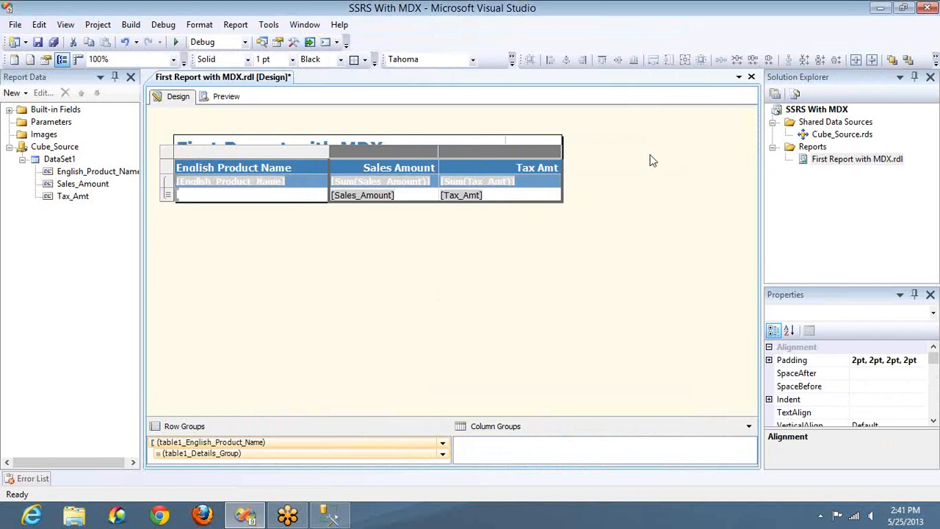
left_click(512, 60)
left_click(472, 96)
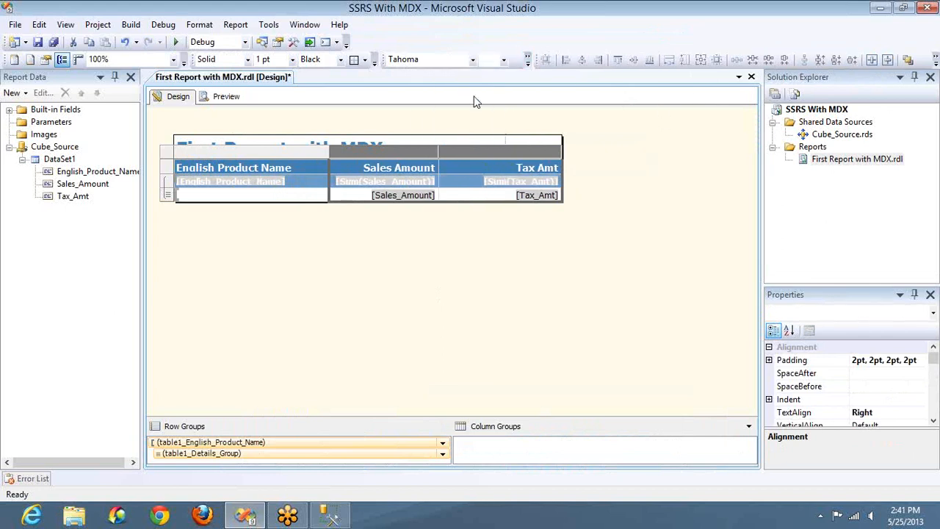
left_click(295, 153)
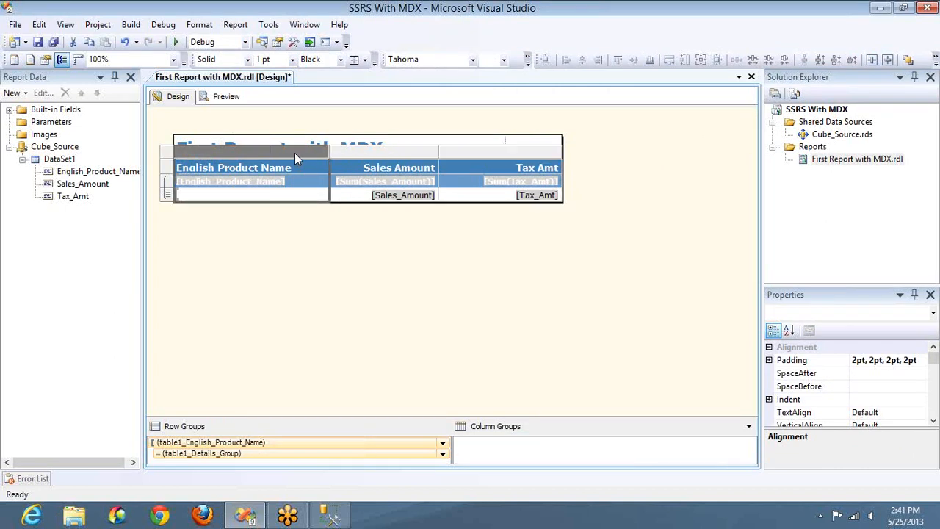
left_click(374, 64)
left_click(366, 81)
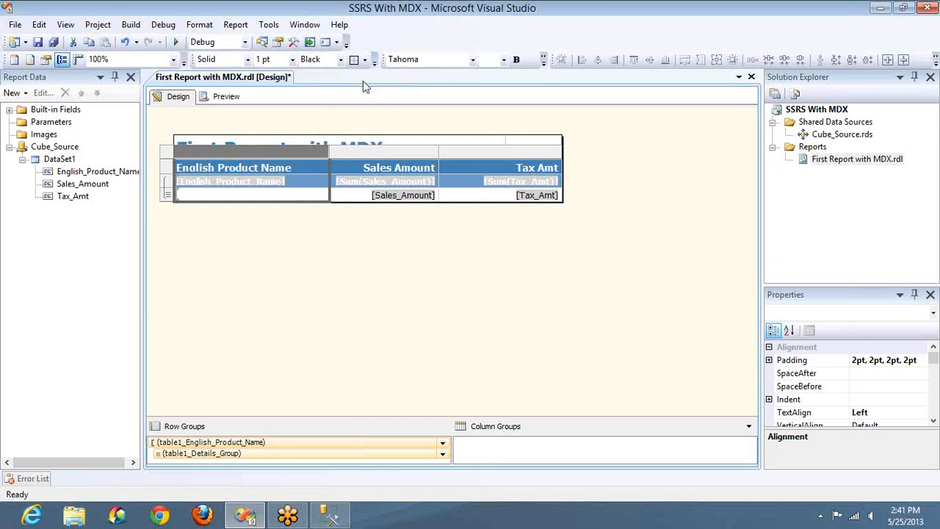
Replace the report's title text with "Sales Info".
left_click(397, 149)
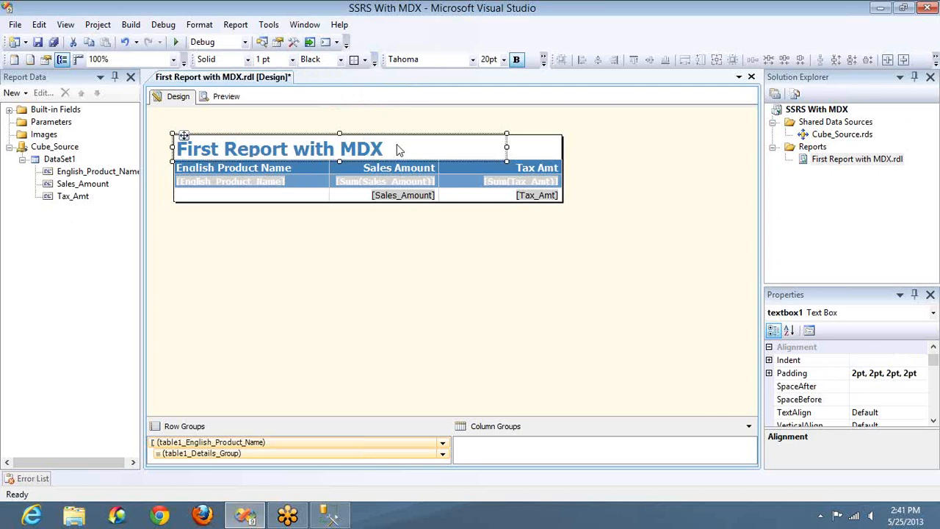
left_click(398, 147)
type("Sales")
key("ctrl+a")
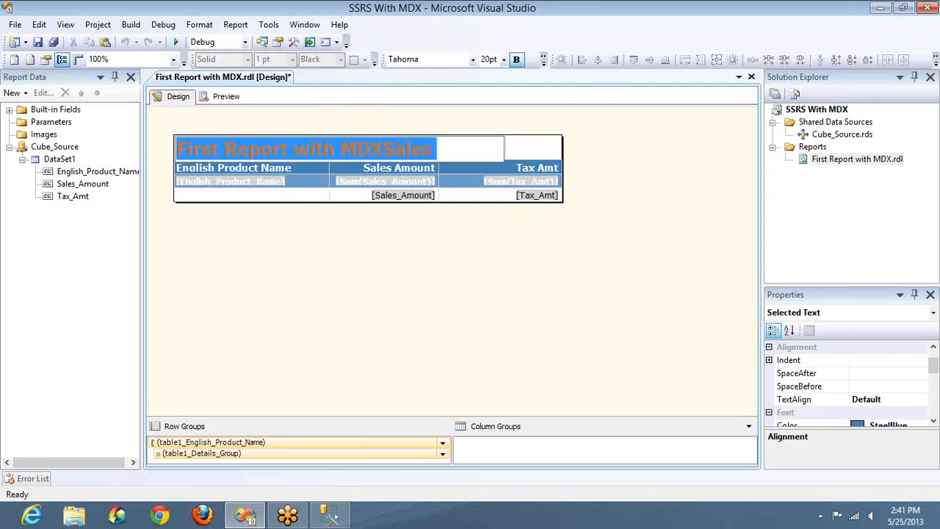
type("Sales Info")
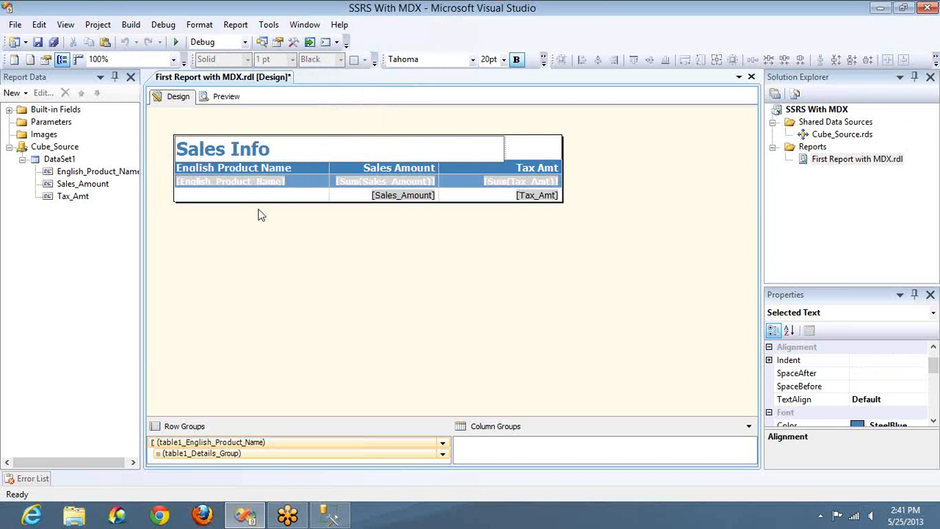
left_click(261, 214)
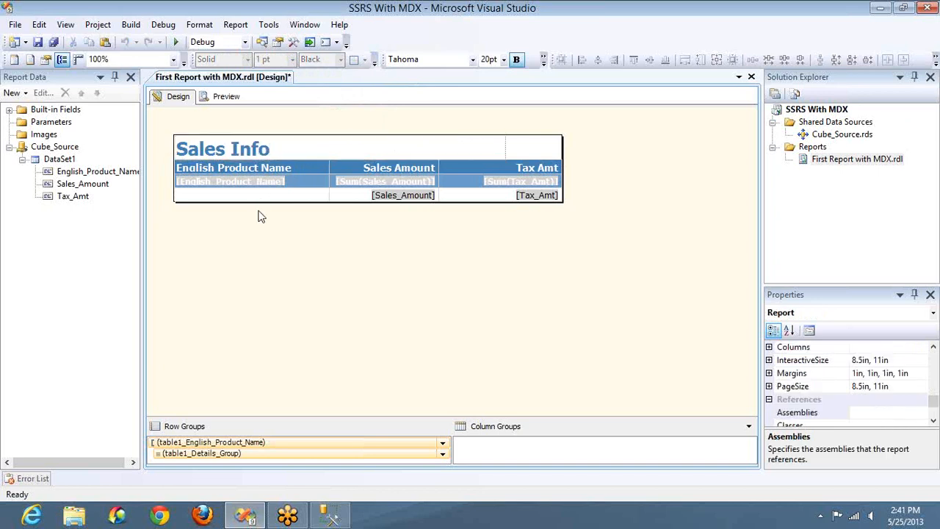
Change the English Product Name column header to "Products".
left_click(294, 170)
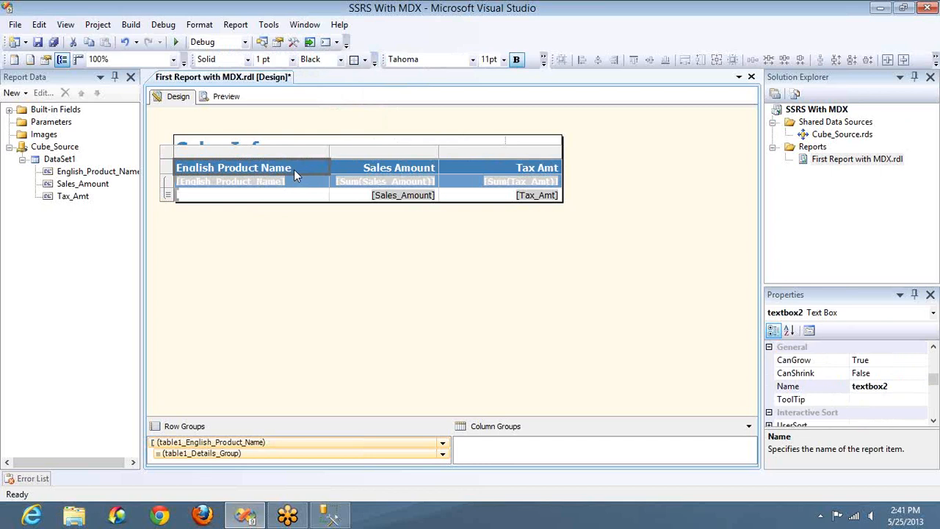
left_click(294, 169)
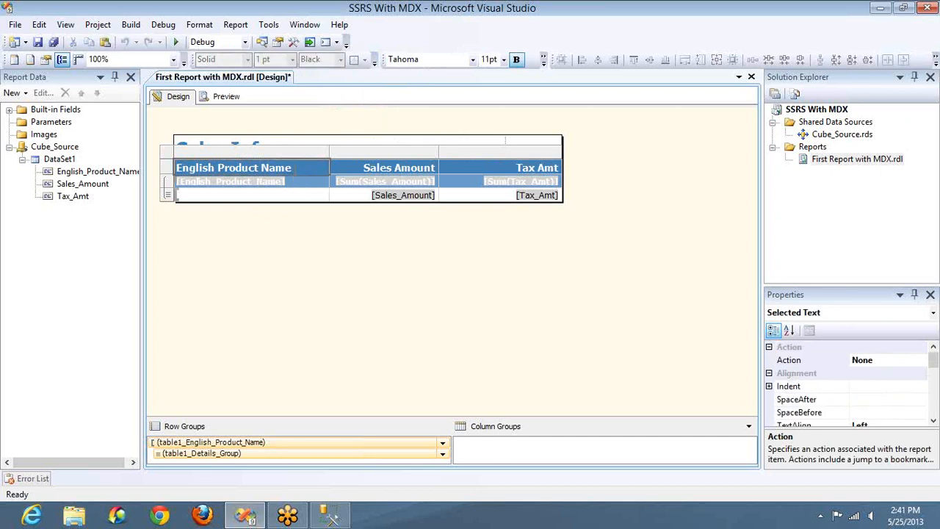
type("Products")
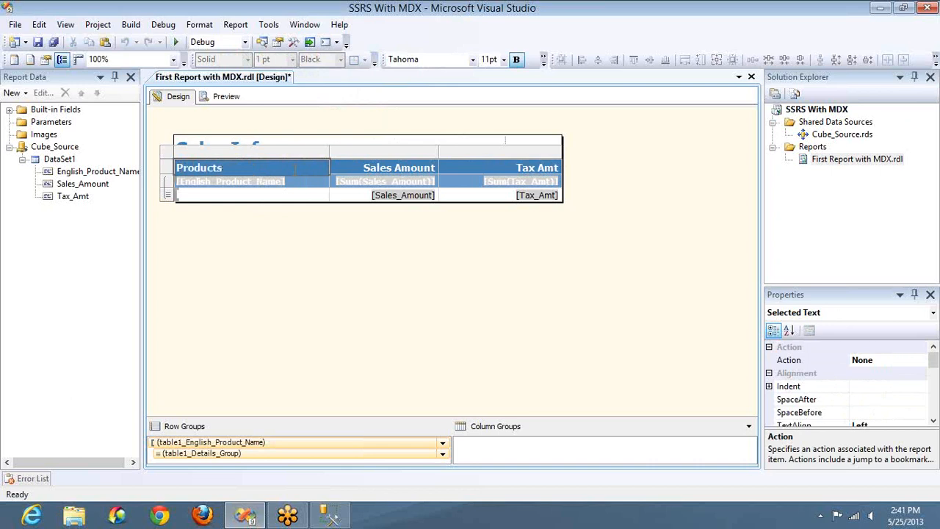
left_click(262, 262)
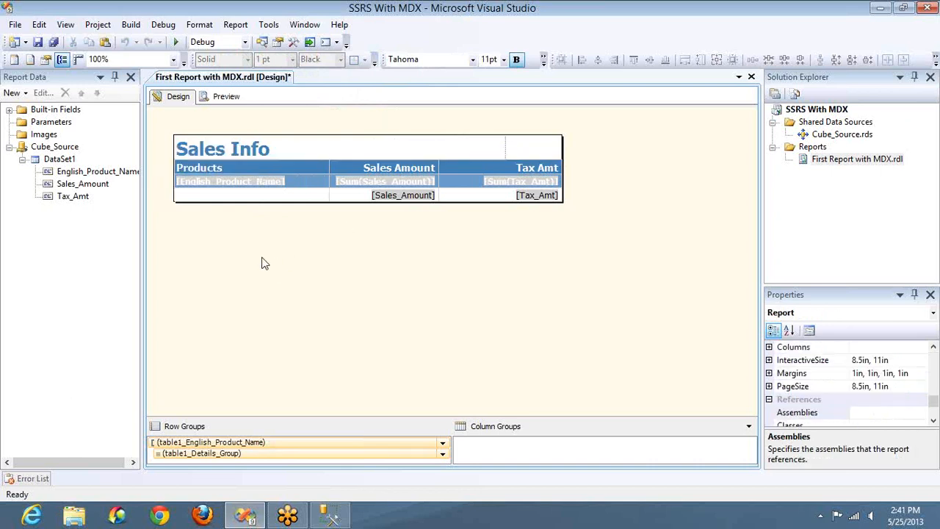
Preview the rendered report and close the Output and Properties windows to free up space.
left_click(222, 98)
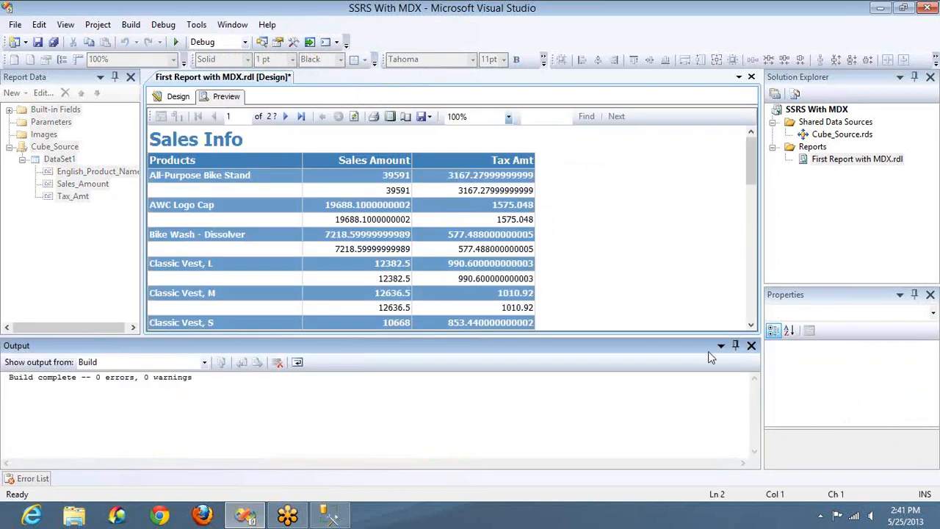
left_click(752, 345)
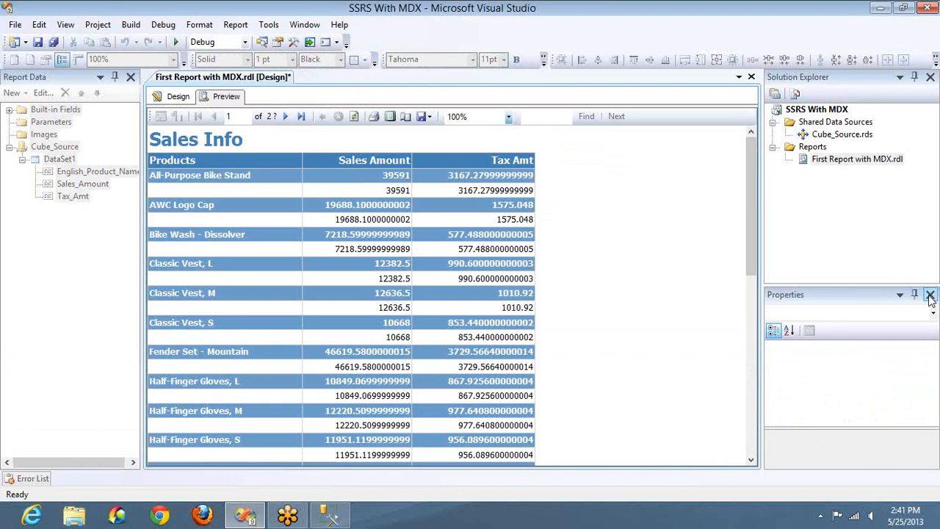
left_click(930, 294)
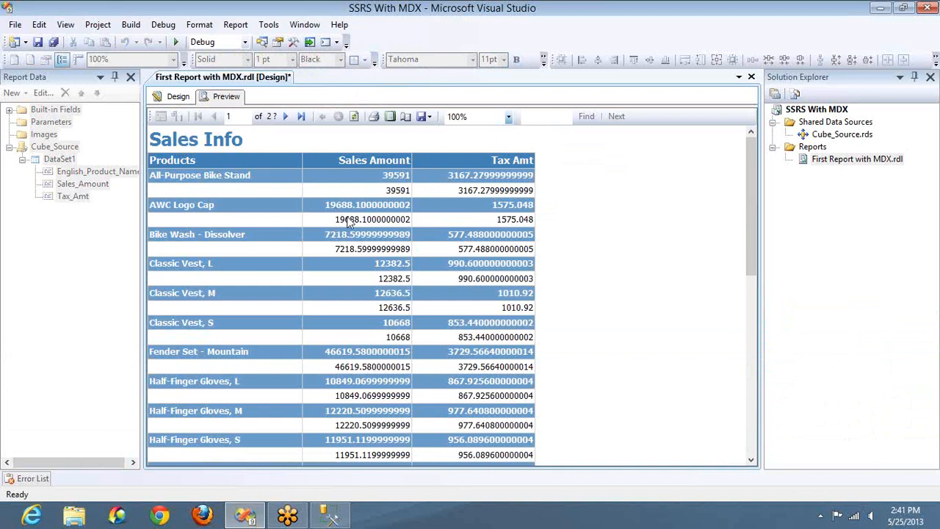
Return to the report design and delete the table's details row together with its associated group.
left_click(176, 96)
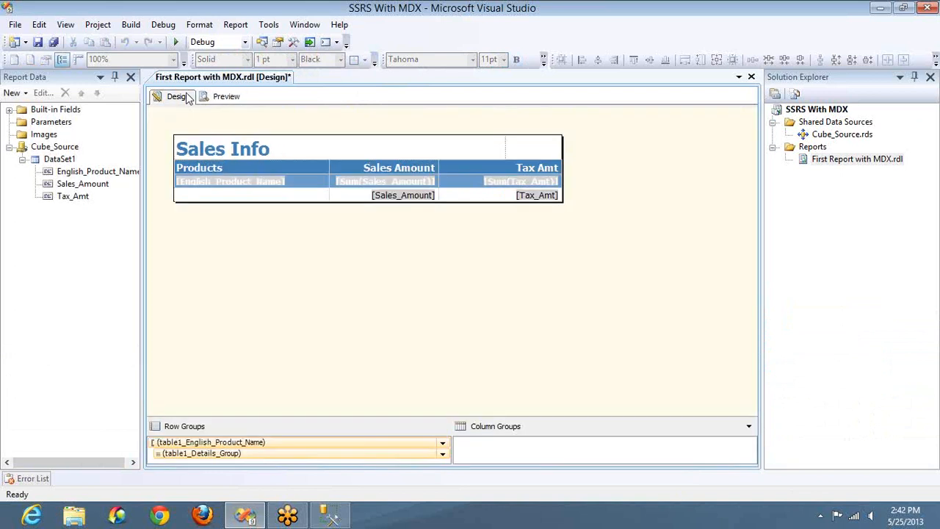
left_click(360, 195)
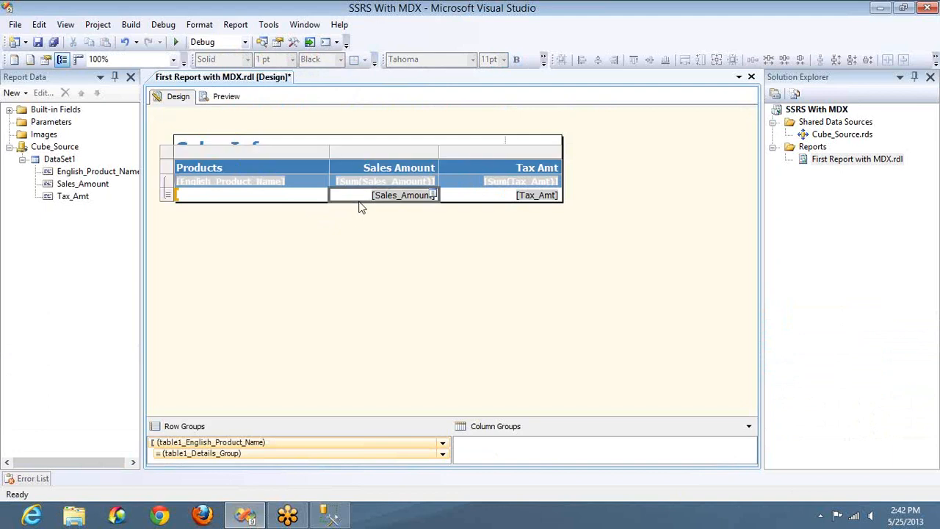
right_click(173, 197)
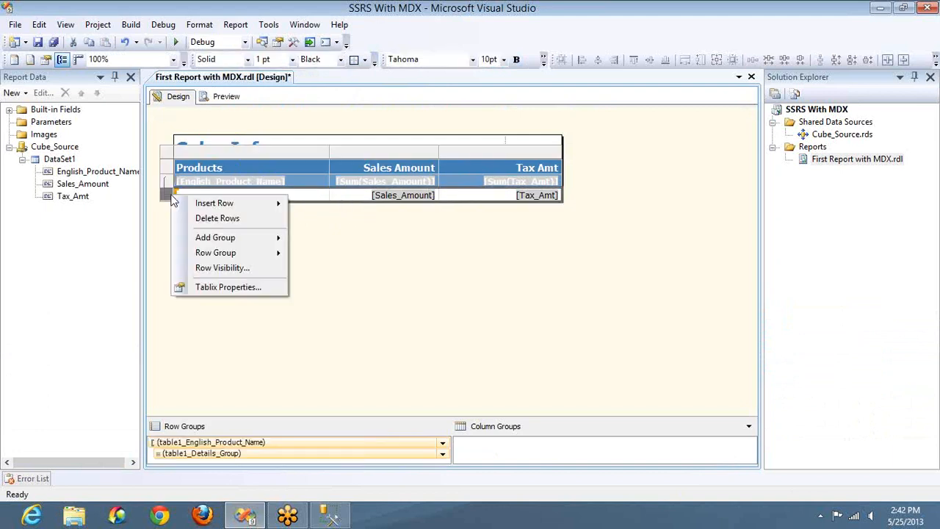
left_click(218, 217)
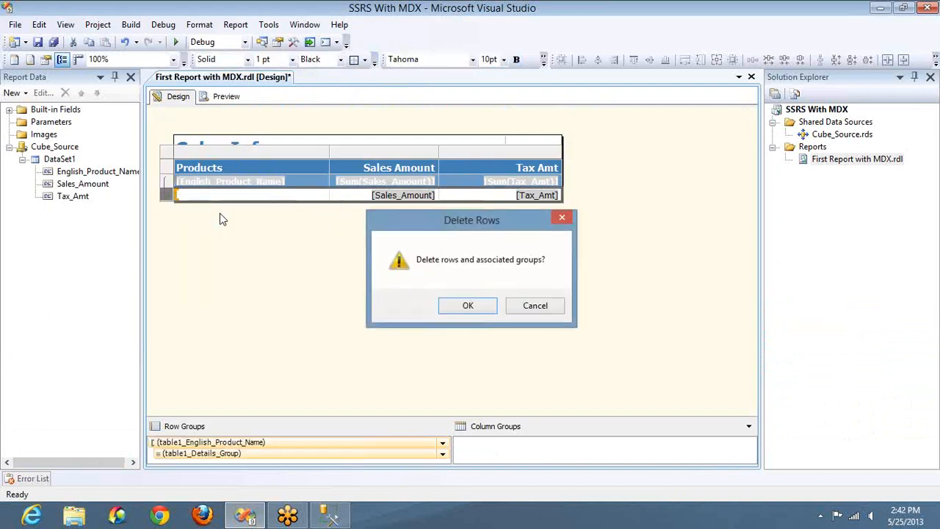
left_click(460, 307)
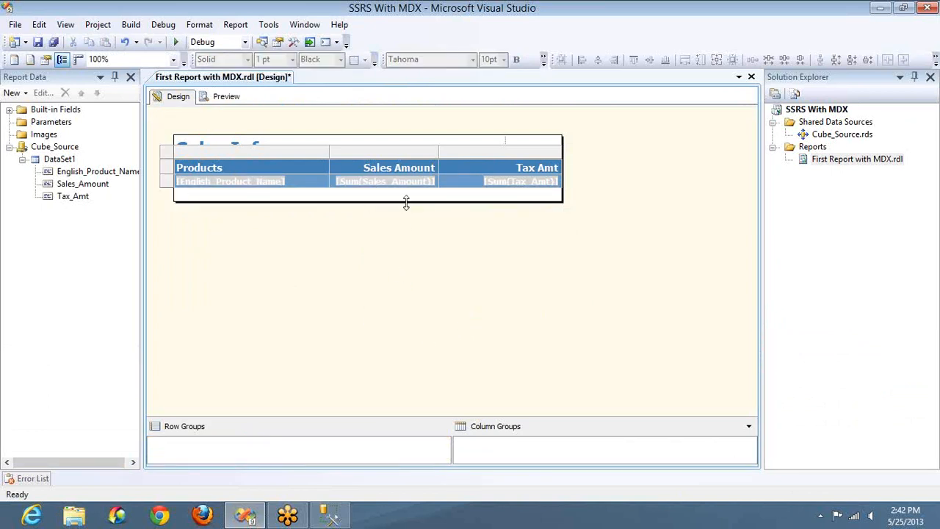
Shrink the report body to the table's lower edge, check the report preview, and close the Output window.
left_click_drag(407, 203, 406, 188)
left_click(231, 90)
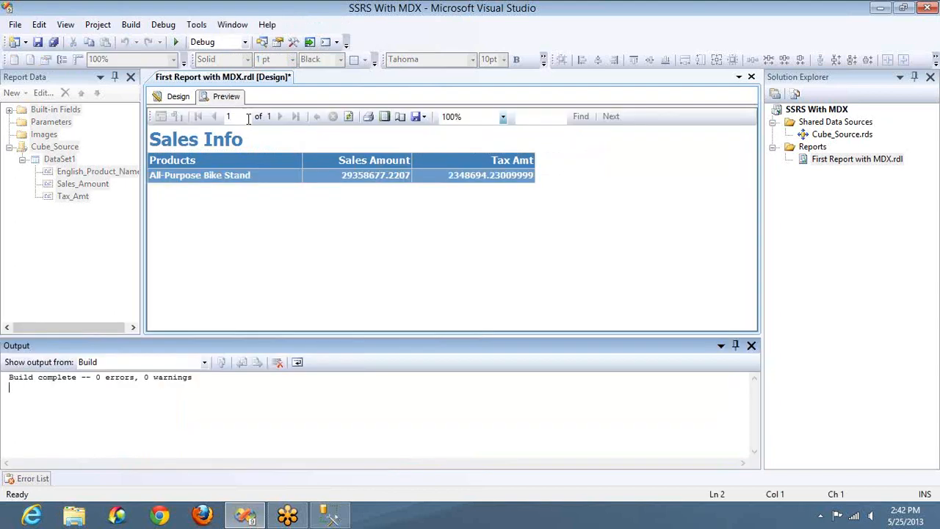
left_click(189, 98)
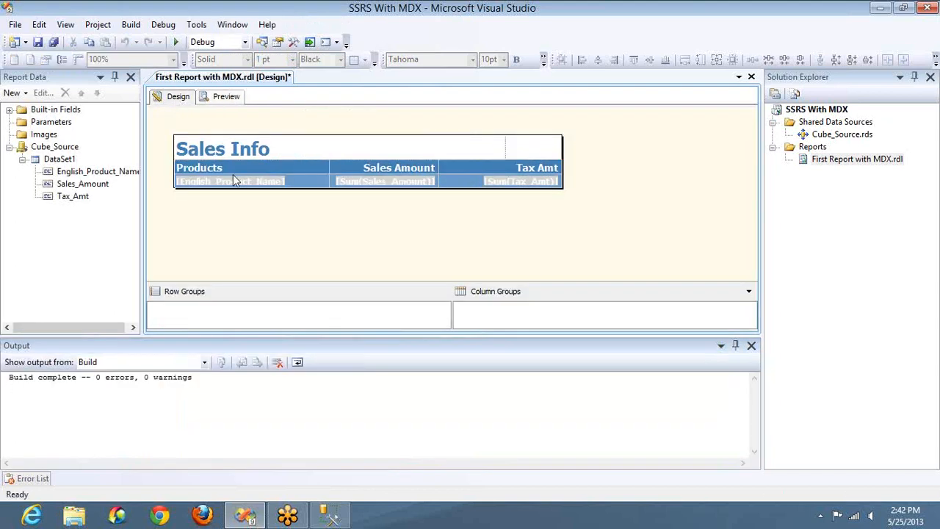
left_click(751, 345)
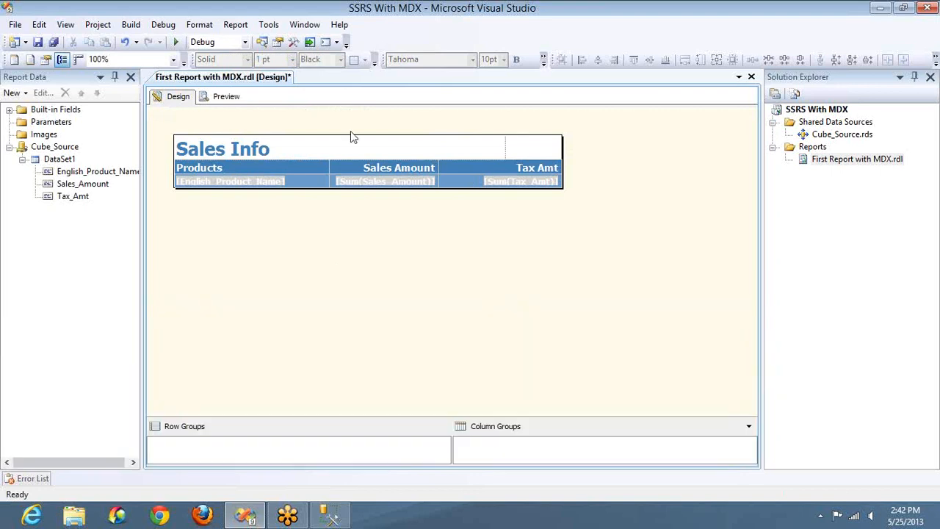
Undo the report body resize and the deletion of the table's details row and its group.
left_click(125, 42)
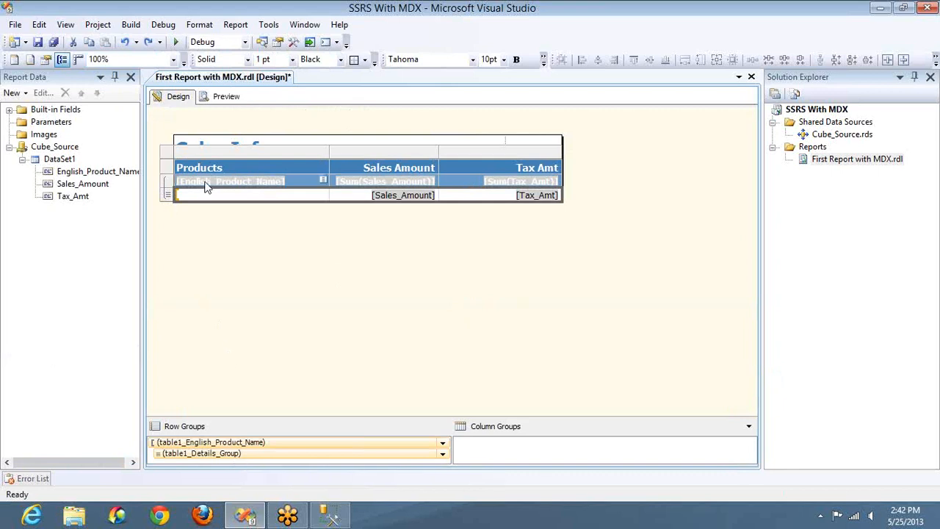
right_click(168, 196)
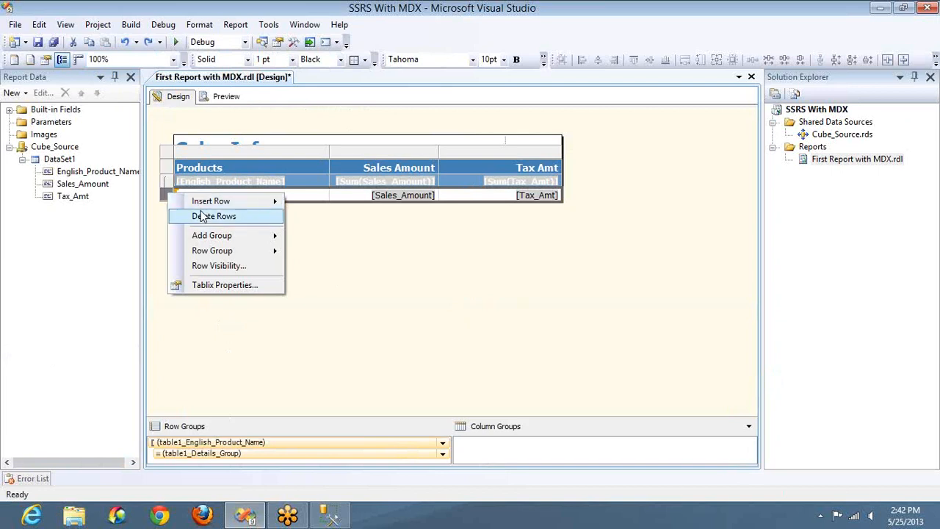
left_click(929, 40)
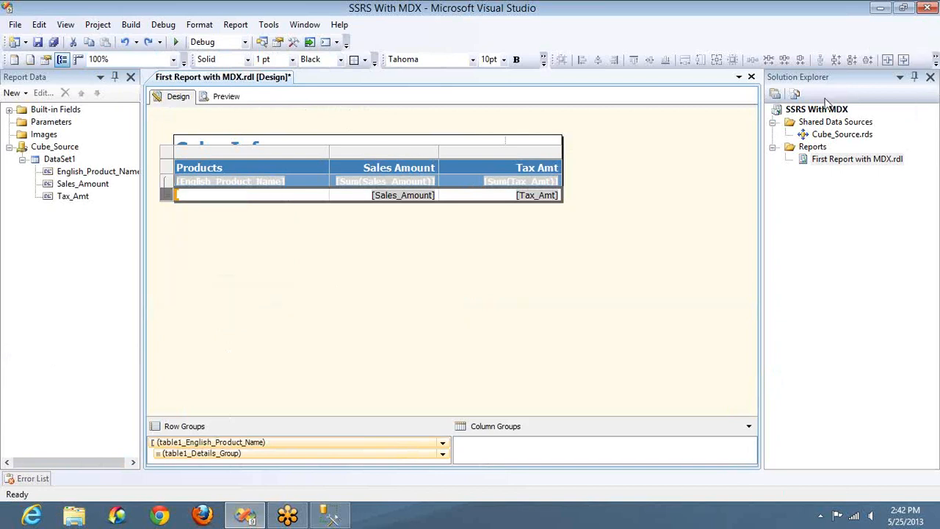
left_click(784, 128)
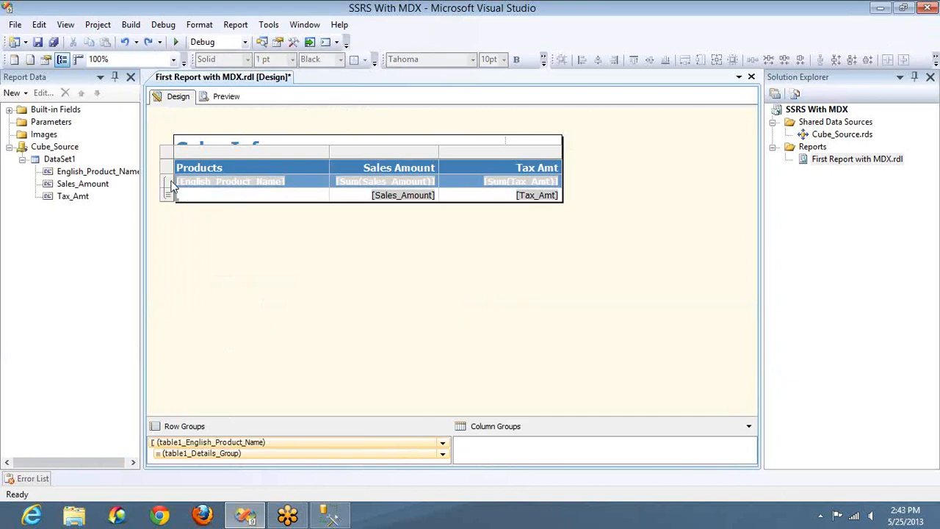
Delete only the table row holding the summed Sales Amount and Tax Amt, keeping its associated group.
left_click(169, 181)
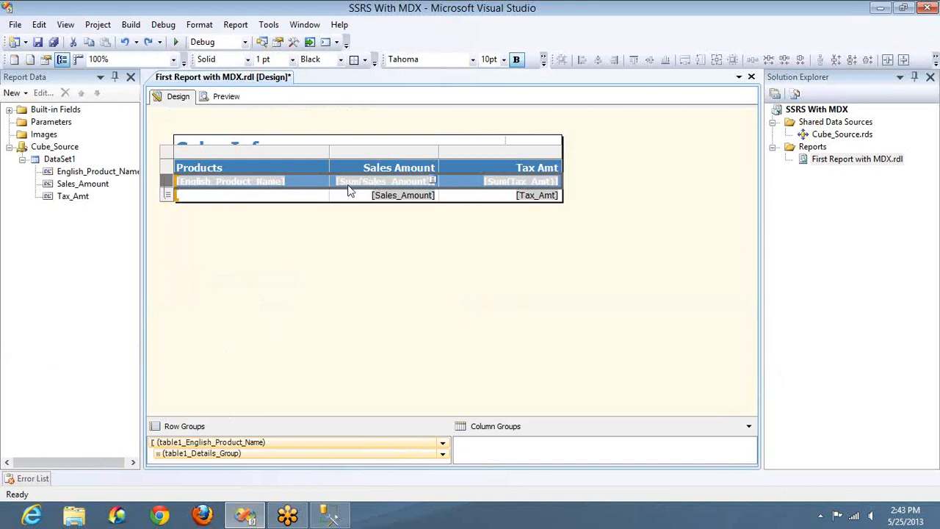
right_click(168, 185)
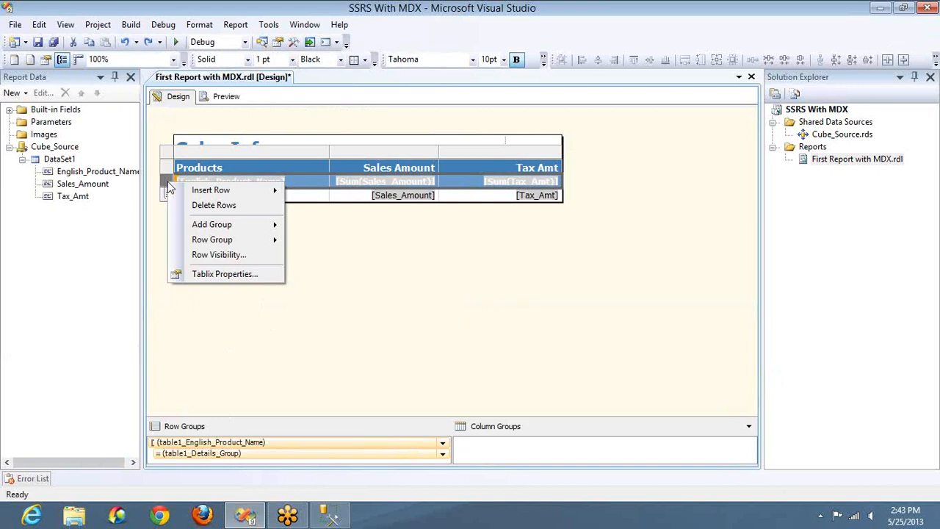
left_click(214, 206)
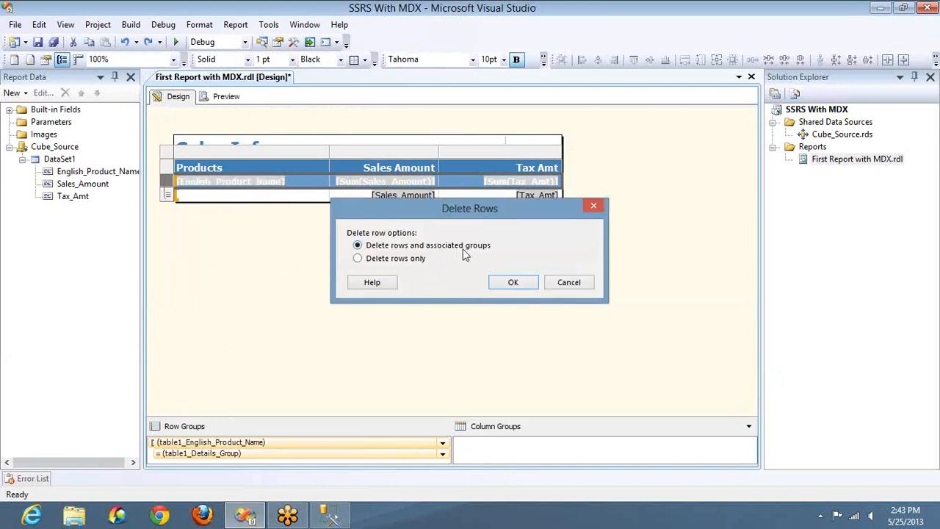
left_click(397, 258)
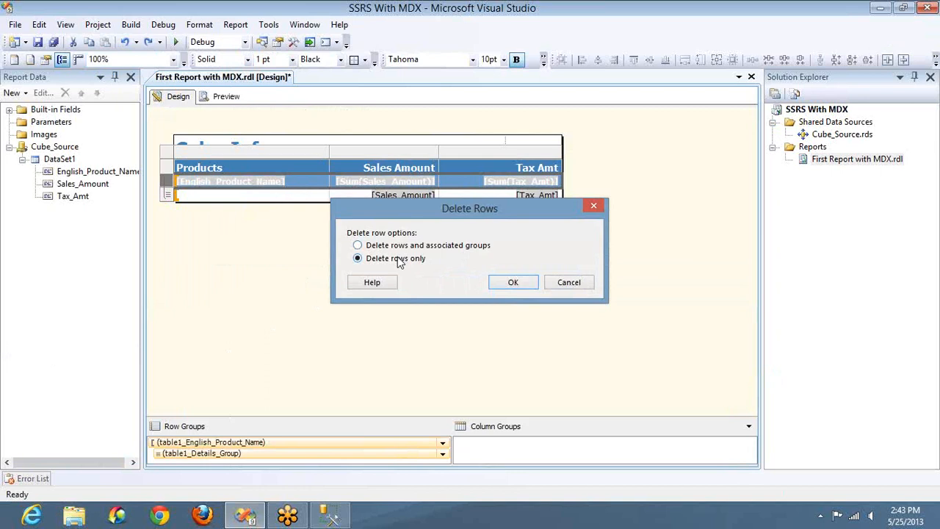
left_click(512, 284)
Shrink the report body to the table's lower edge and fill the empty Products detail cell with the English_Product_Name field.
left_click_drag(432, 203, 430, 188)
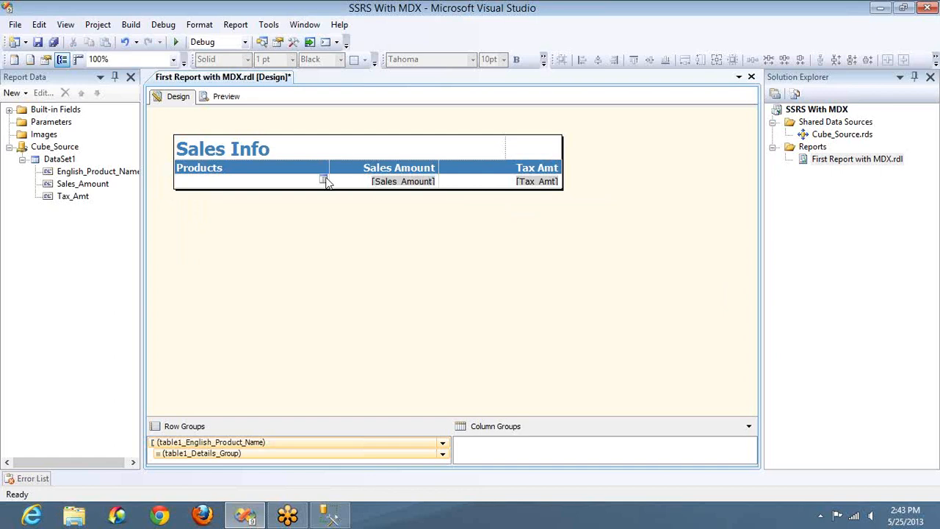
left_click(324, 180)
left_click(346, 196)
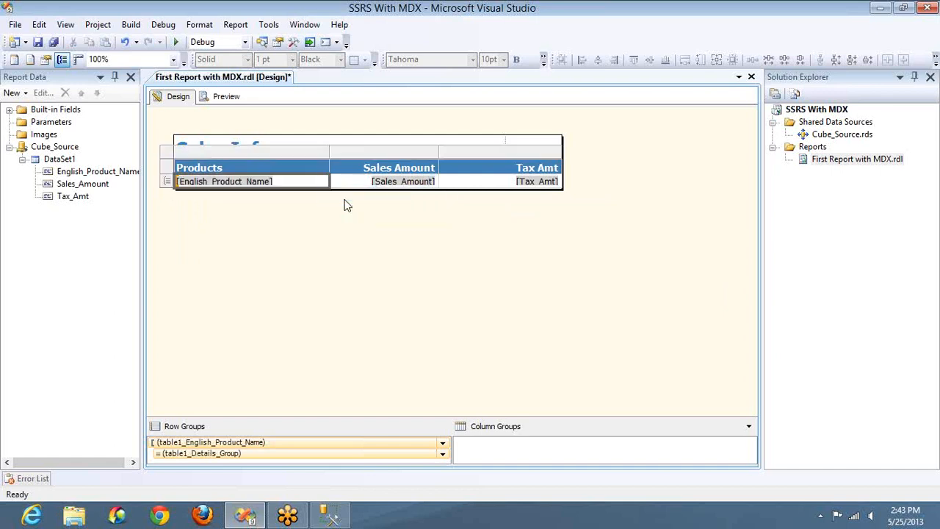
Preview the report and look through the product rows across its first two pages.
left_click(220, 96)
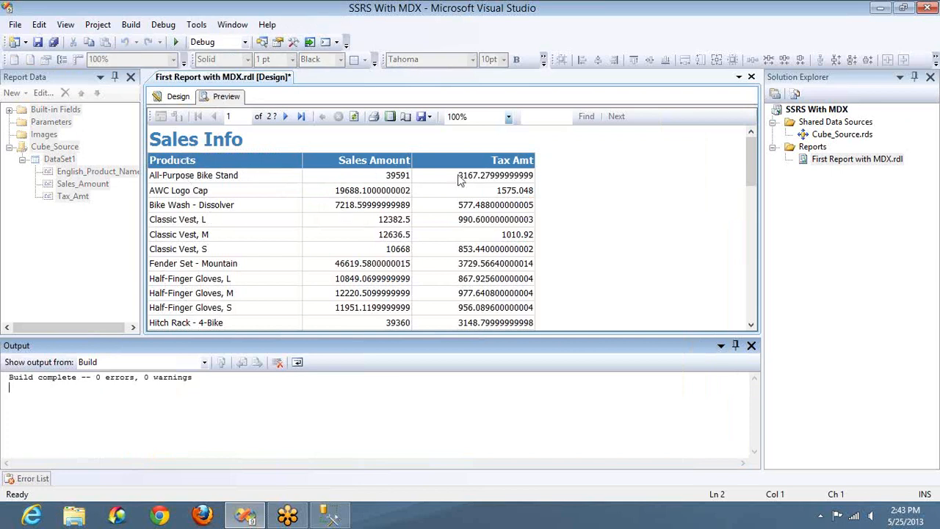
left_click(506, 194)
scroll(505, 195, "down", 1)
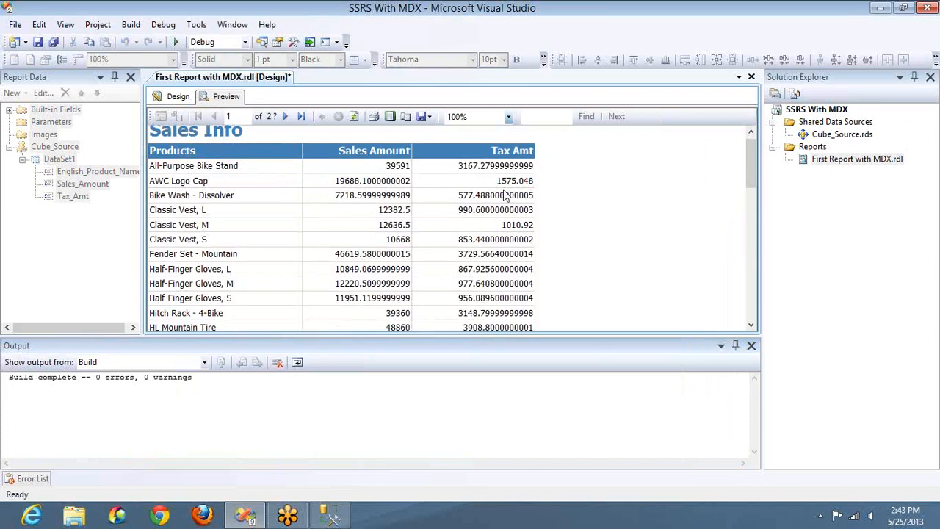
scroll(505, 195, "down", 10)
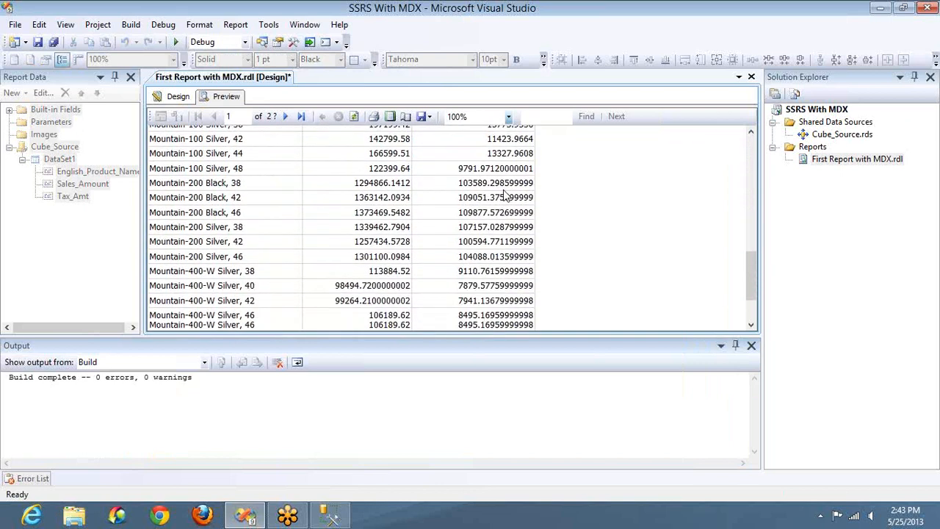
scroll(506, 195, "down", 6)
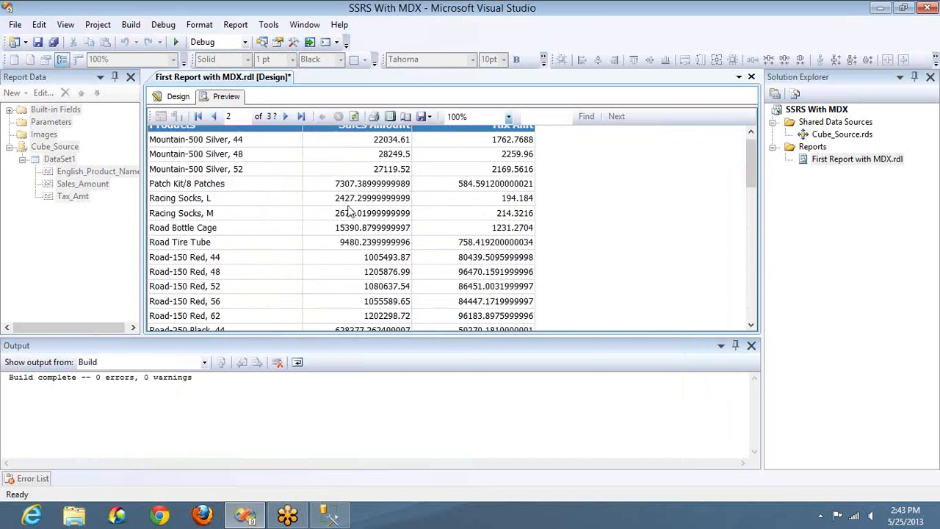
Return to the report design and show the Sales Amount detail cell's properties in alphabetical order.
left_click(188, 103)
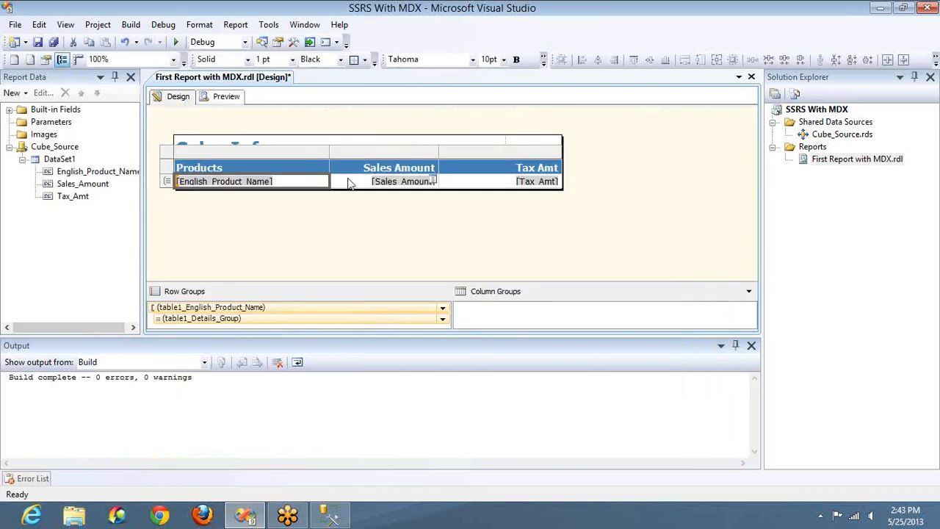
left_click(365, 184)
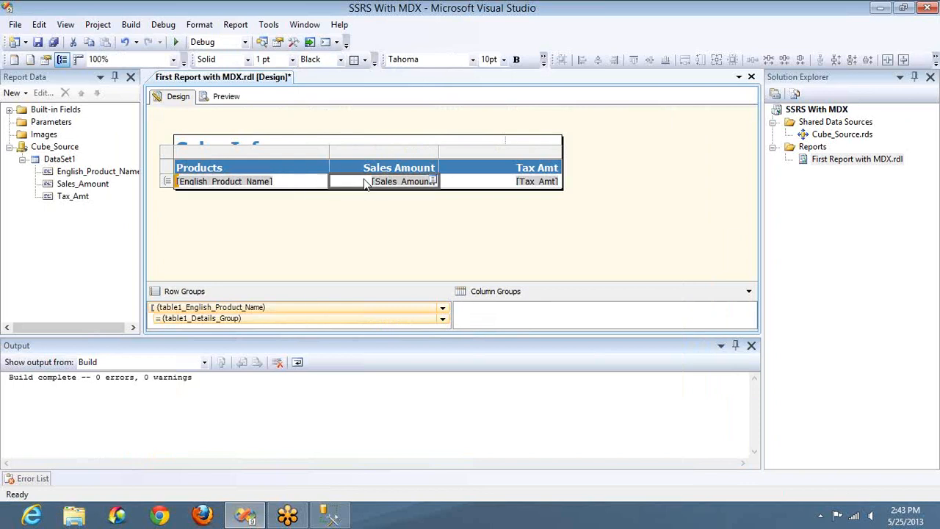
key("F4")
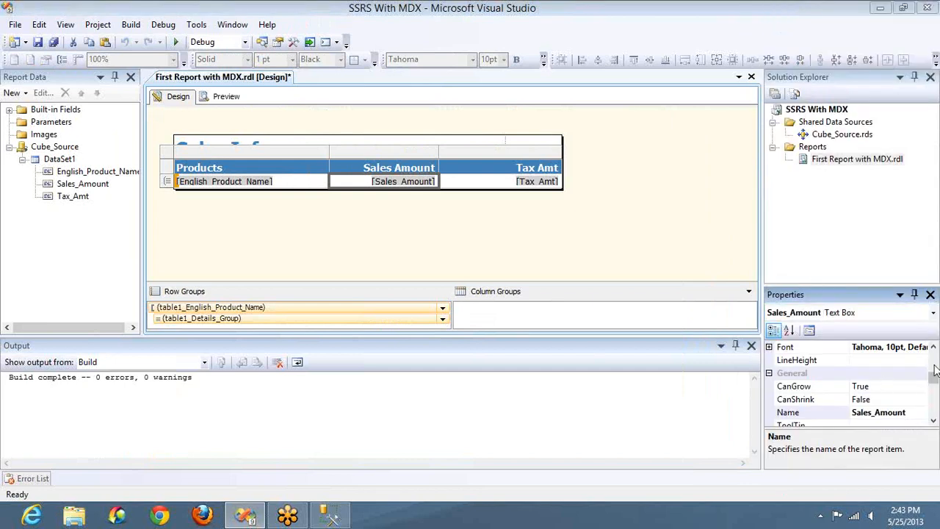
scroll(935, 371, "up", 2)
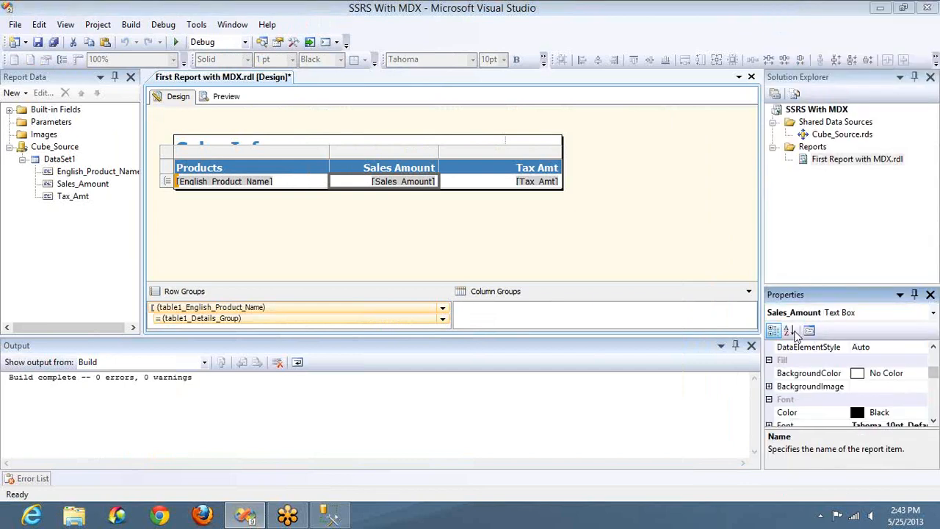
left_click(790, 331)
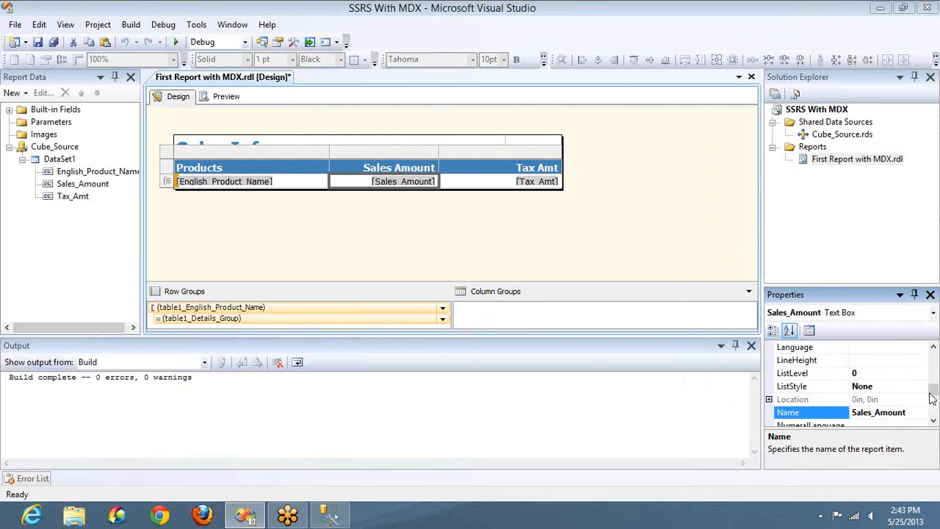
left_click_drag(933, 395, 933, 383)
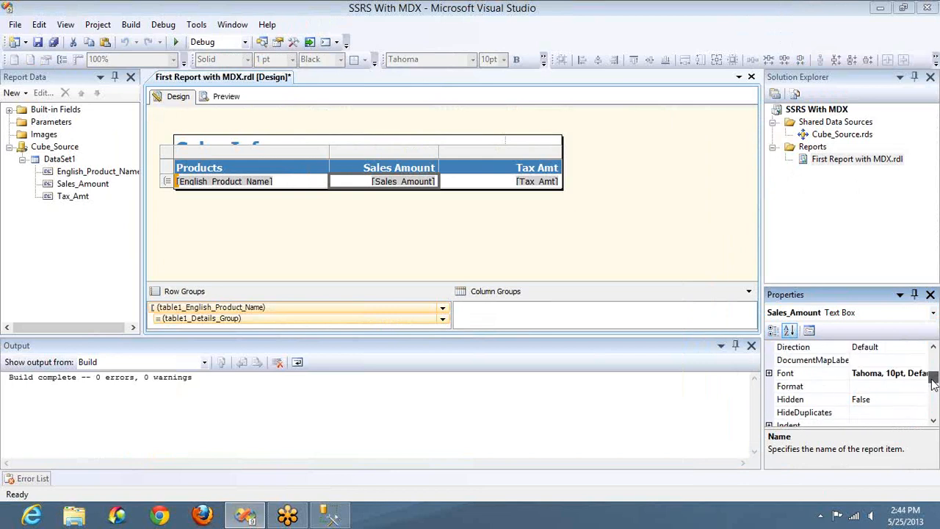
Try the format D2 on the Sales Amount and Tax Amt detail cells and preview the report.
left_click(902, 388)
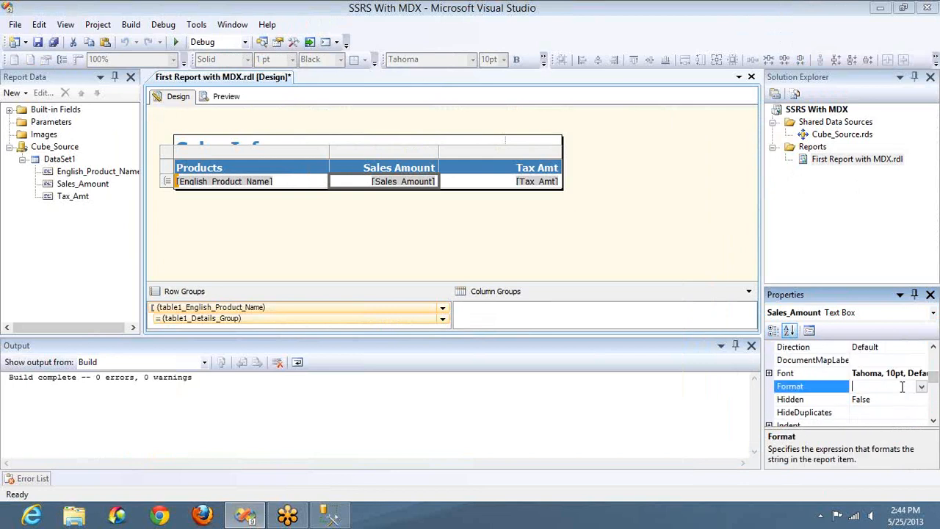
type("D2")
left_click(491, 182)
left_click(860, 387)
type("D2")
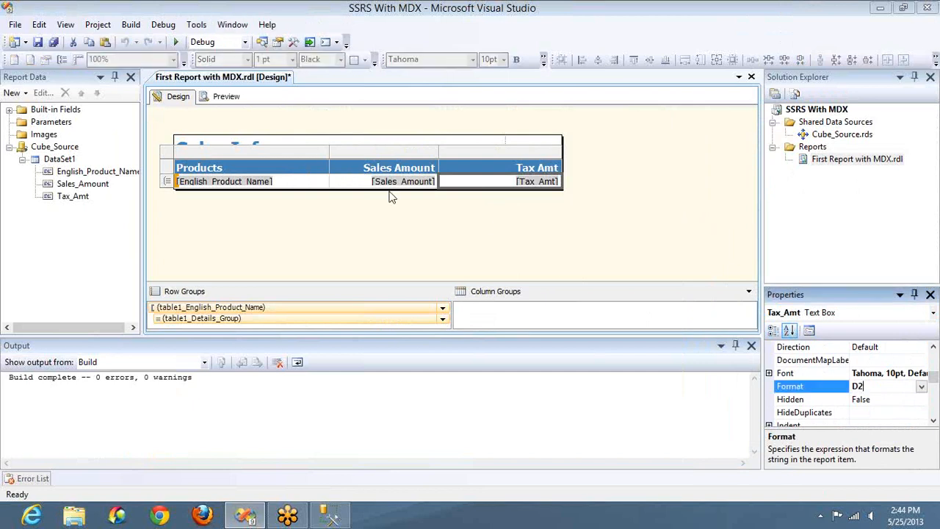
left_click(226, 96)
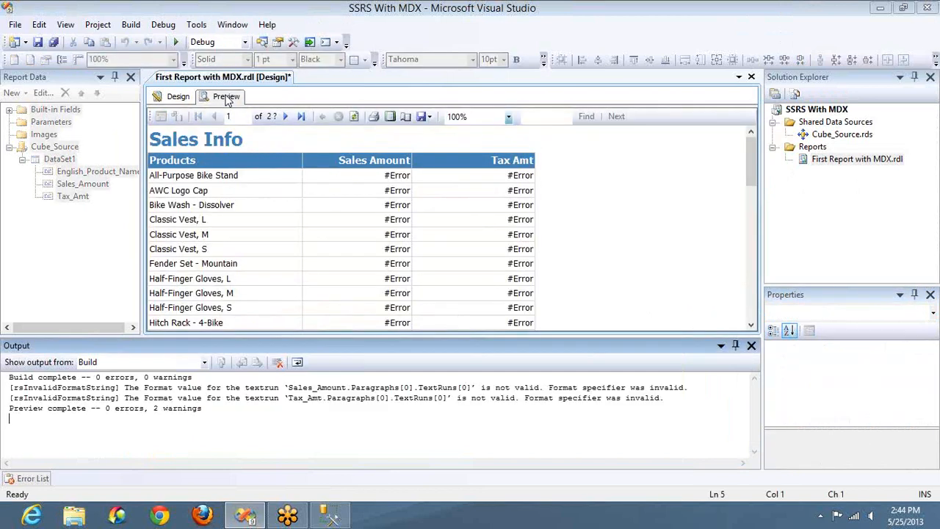
Return to the report design and set the Tax Amt detail cell's format to #,##,000.00.
left_click(178, 96)
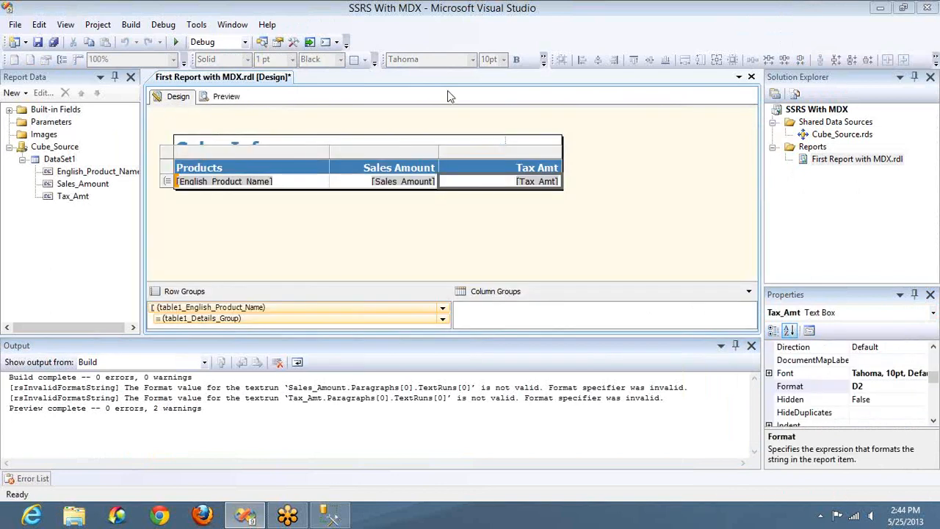
left_click(868, 386)
key("BackSpace")
key("BackSpace")
type("#,##")
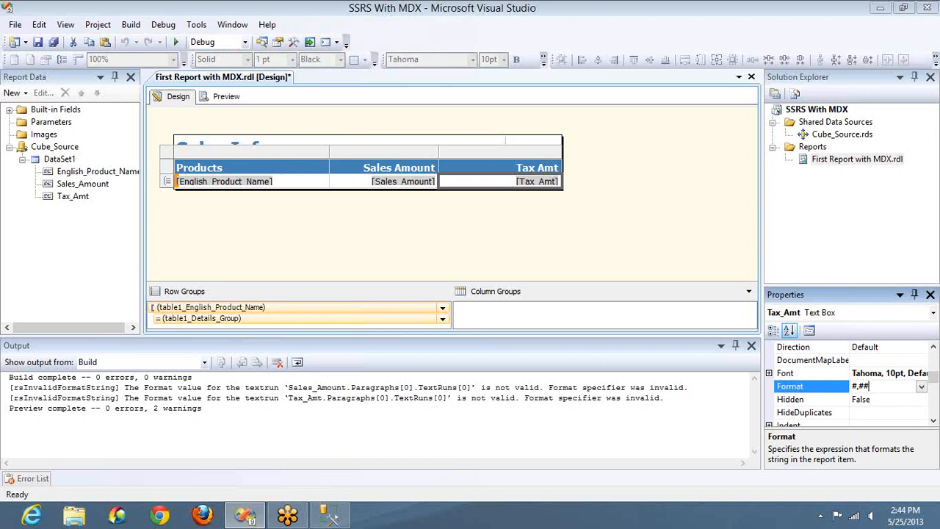
type(",000.00")
key("Return")
Copy the Tax Amt cell's format #,##,000.00 to the Sales Amount detail cell and preview the report.
key("ctrl+c")
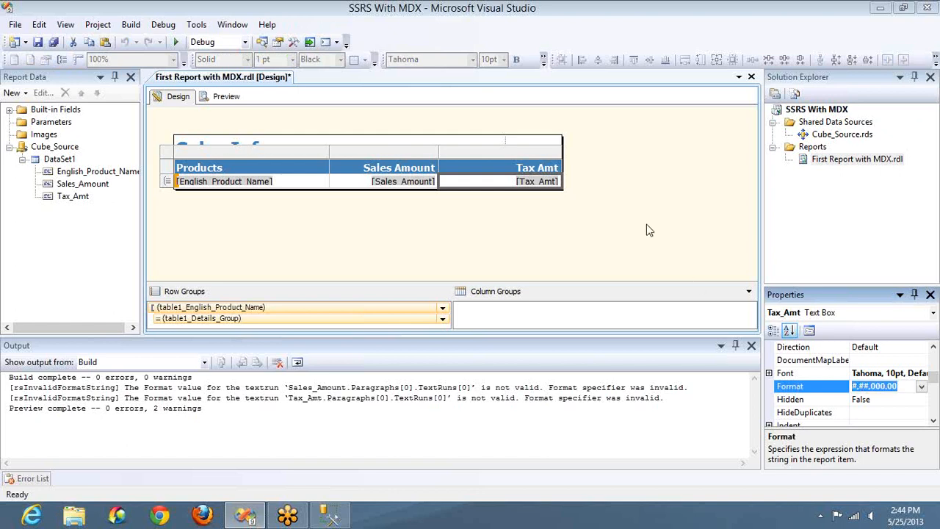
left_click(426, 182)
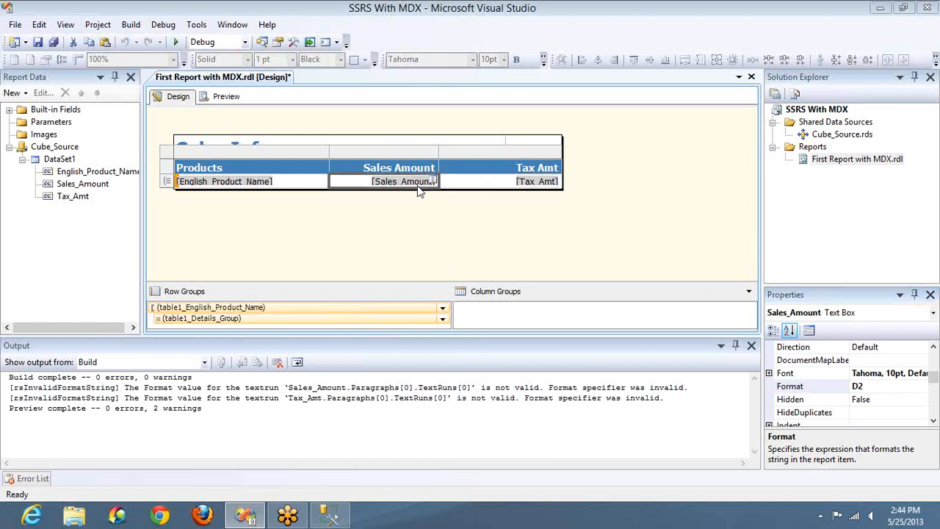
left_click(869, 387)
key("ctrl+v")
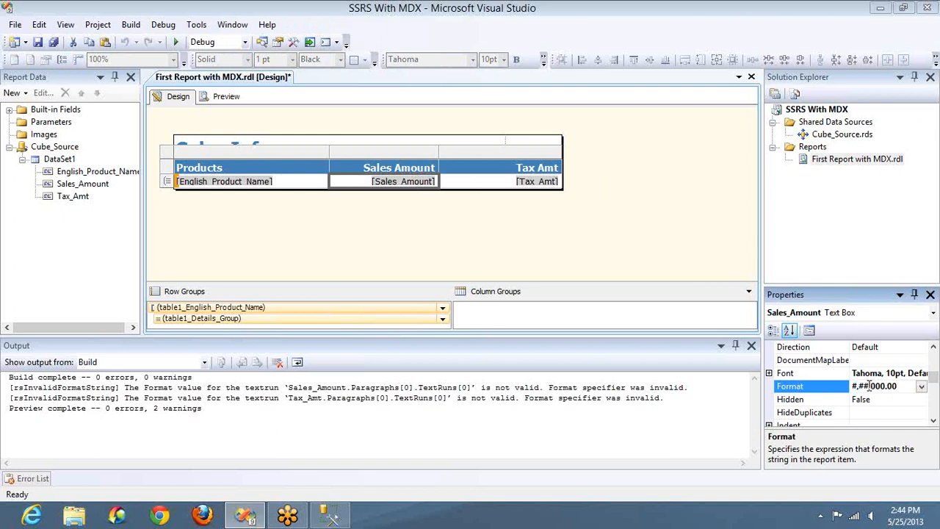
left_click(228, 97)
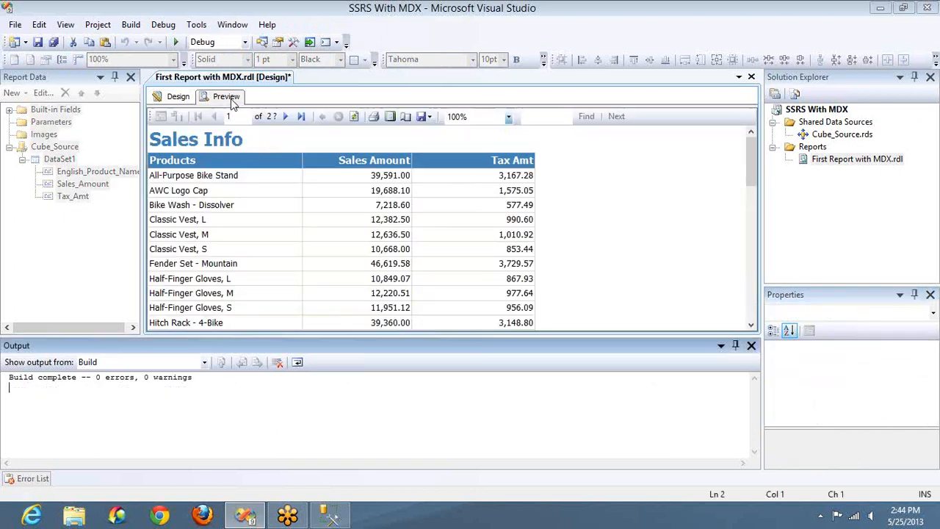